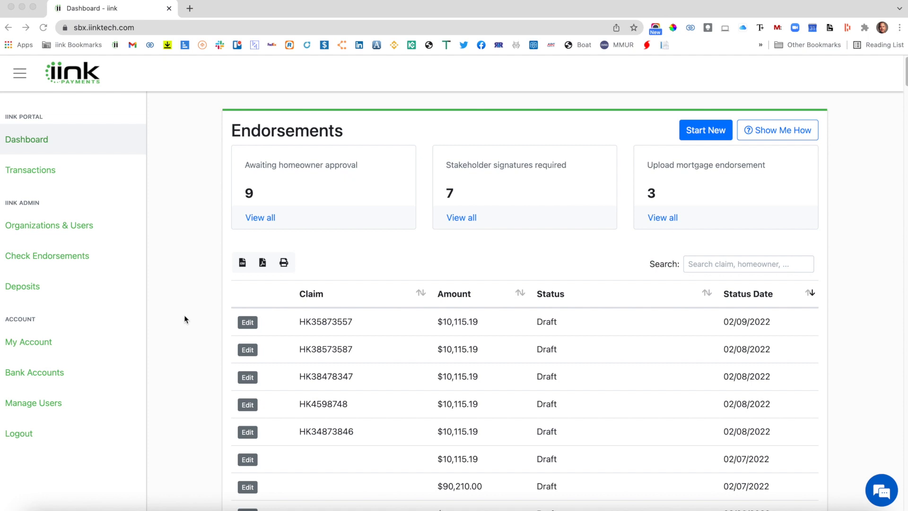
# Open the company user management page, look over the fields of the user invitation form, and close it without inviting anyone.
pyautogui.click(56, 402)
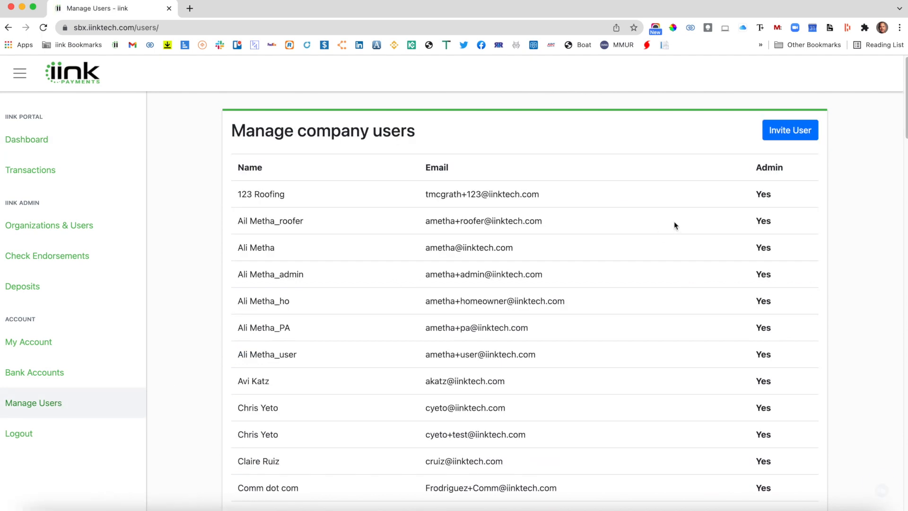
pyautogui.click(779, 133)
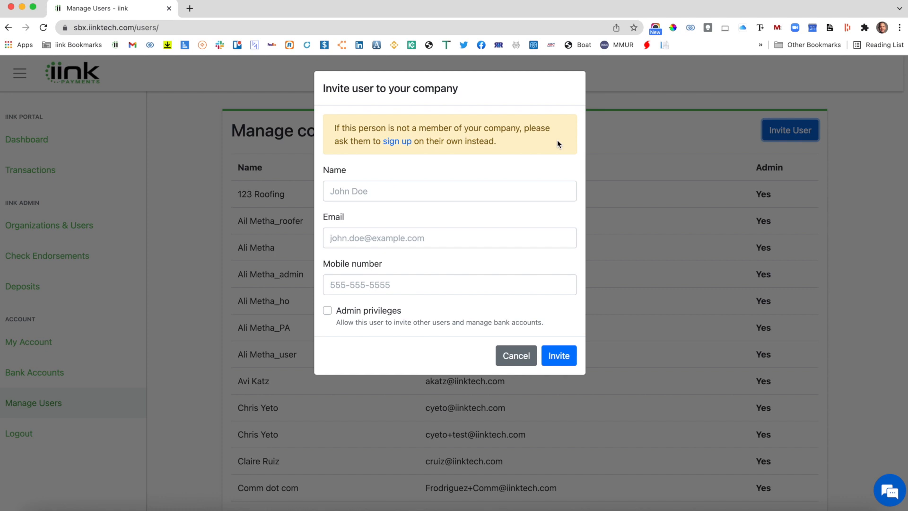
pyautogui.click(516, 189)
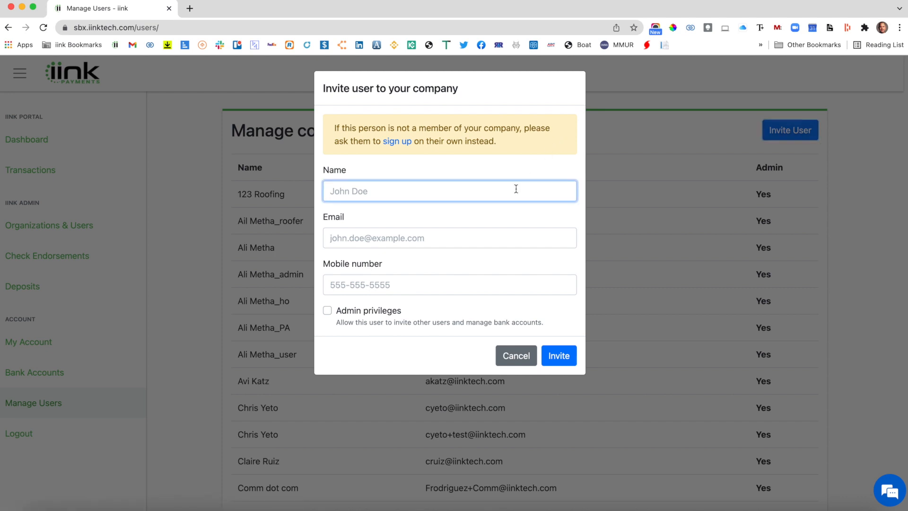
pyautogui.click(479, 241)
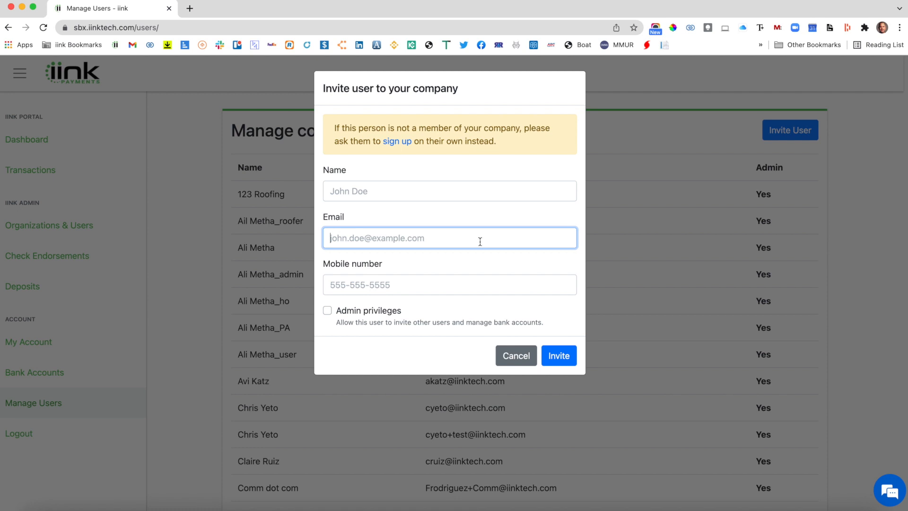
pyautogui.click(478, 284)
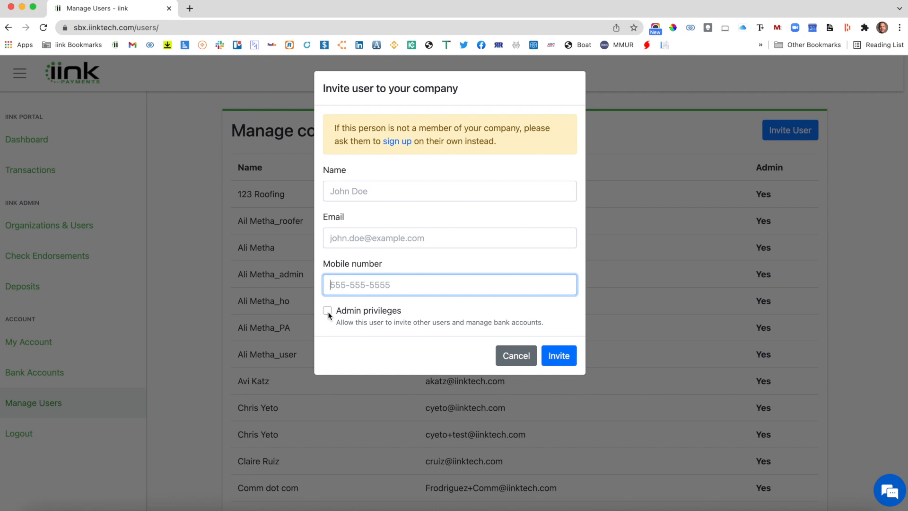
pyautogui.click(513, 358)
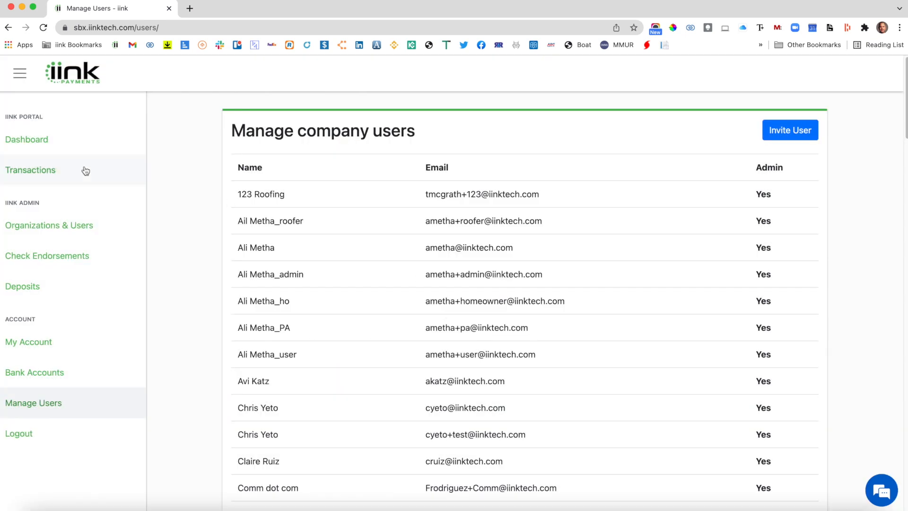
# Return to the dashboard and look over the endorsements list and its claim search field.
pyautogui.click(30, 144)
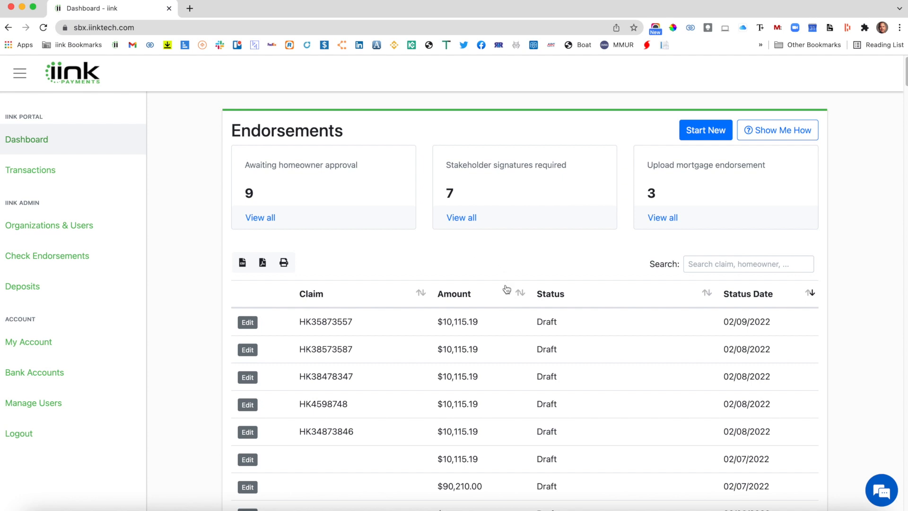
pyautogui.scroll(-1, 505, 344)
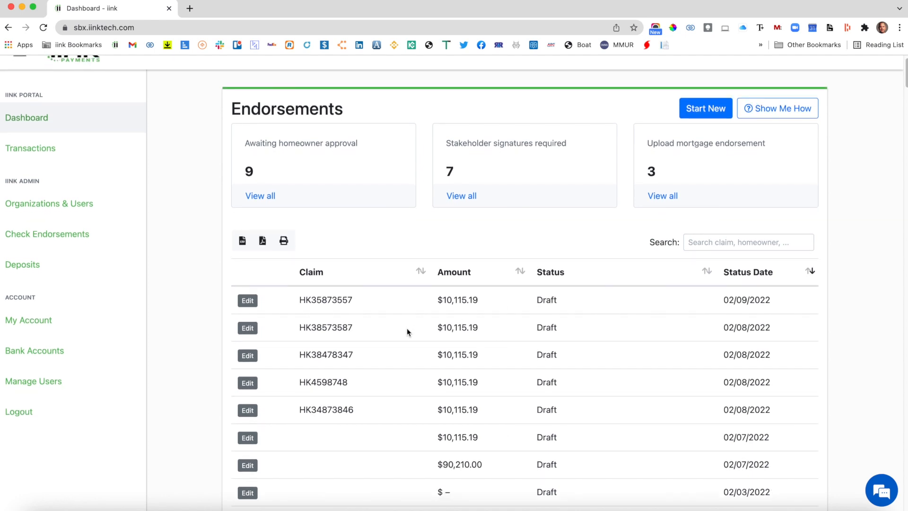
pyautogui.scroll(-1, 451, 407)
pyautogui.scroll(2, 450, 407)
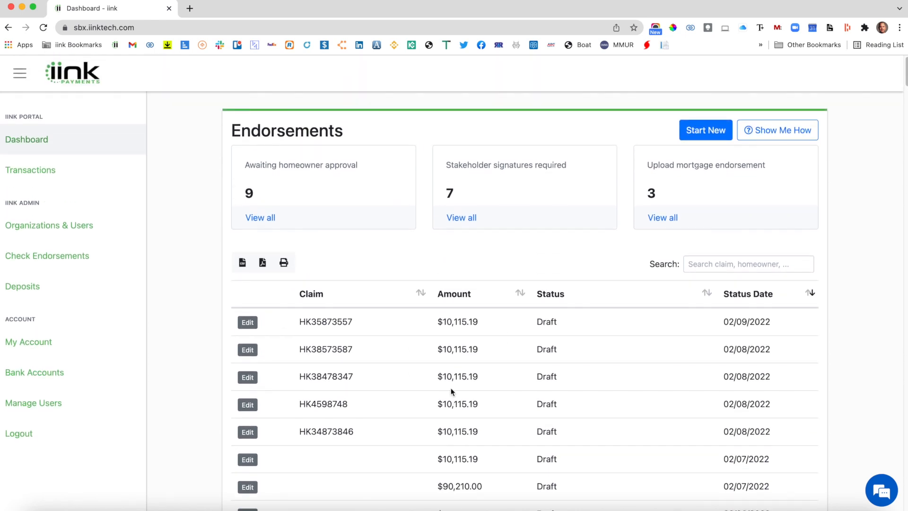
pyautogui.click(756, 264)
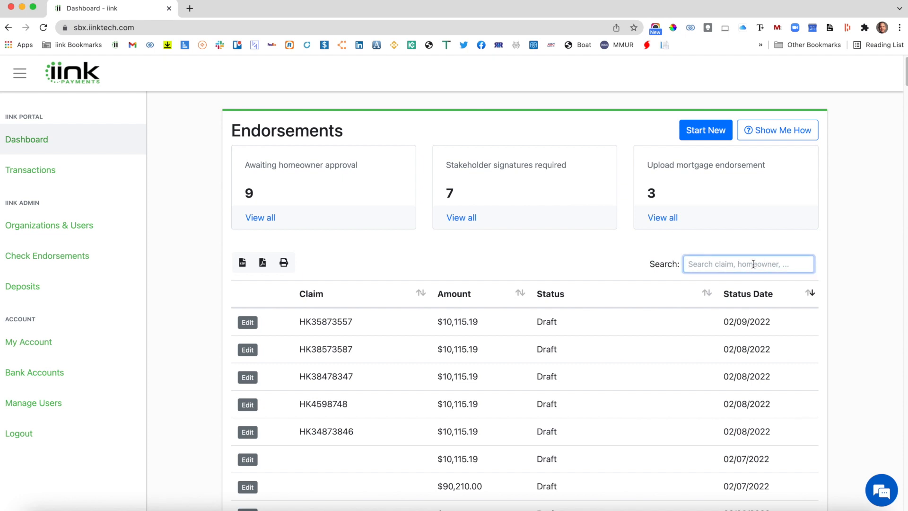
pyautogui.click(533, 243)
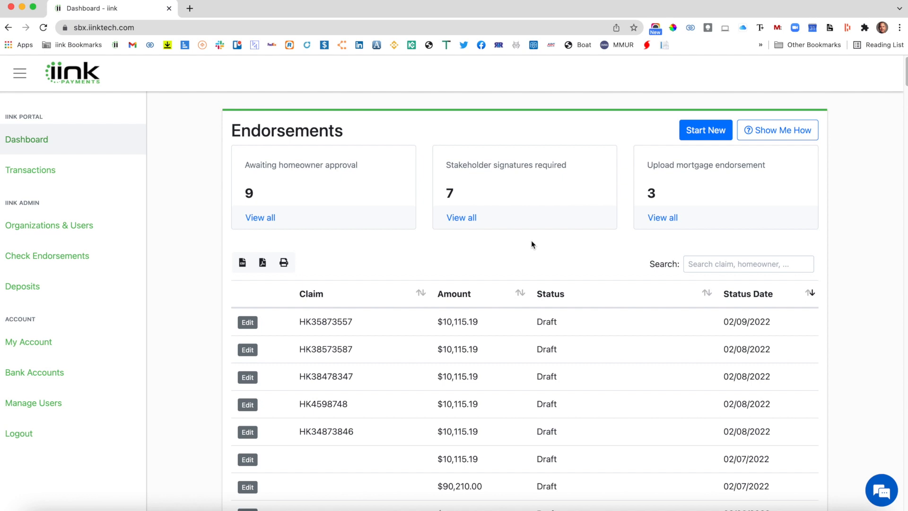
# View the endorsements awaiting homeowner approval, needing stakeholder signatures and needing mortgage endorsement upload, and return to the full list.
pyautogui.click(260, 218)
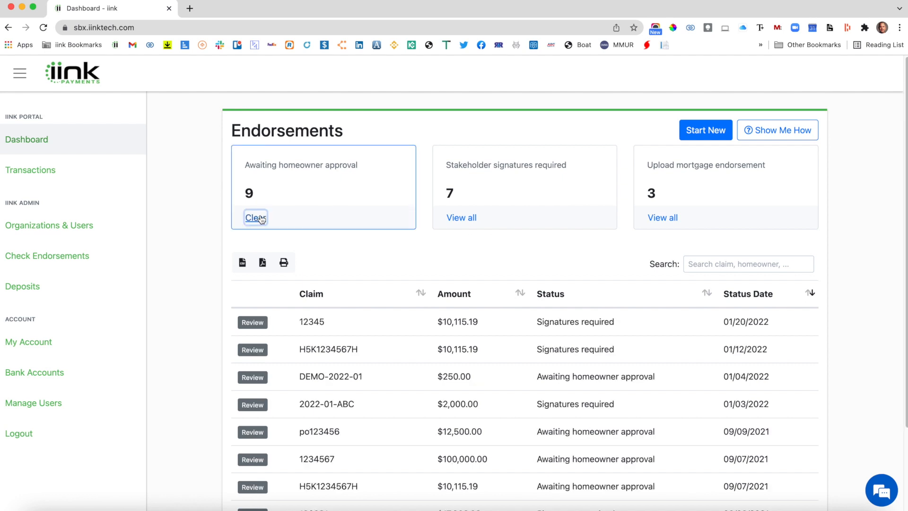
pyautogui.click(256, 218)
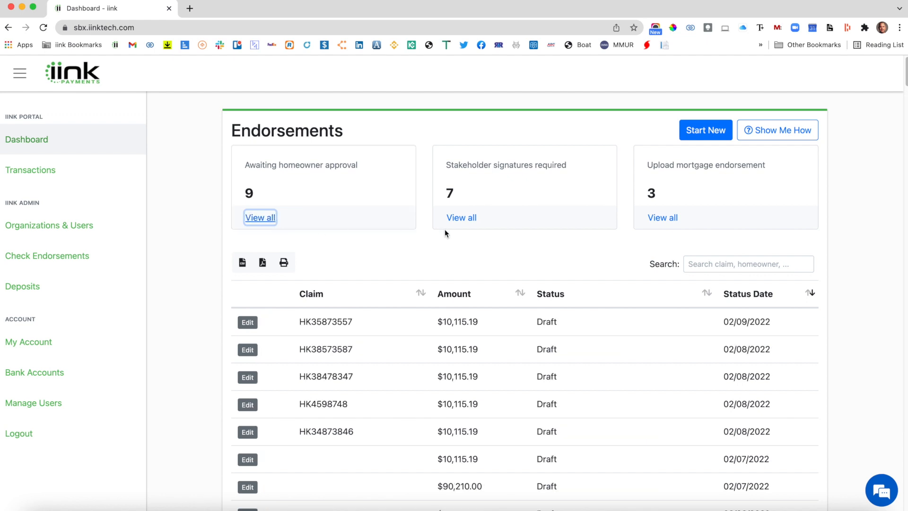
pyautogui.click(460, 218)
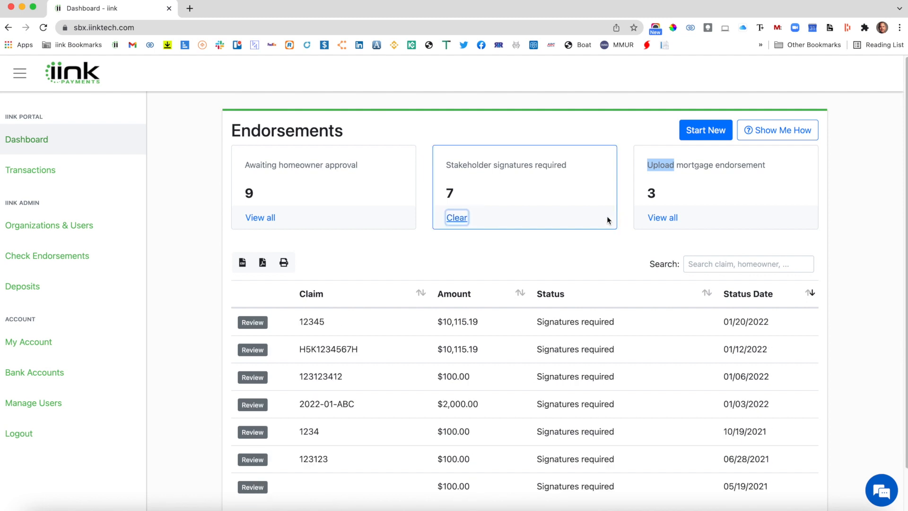
pyautogui.click(662, 217)
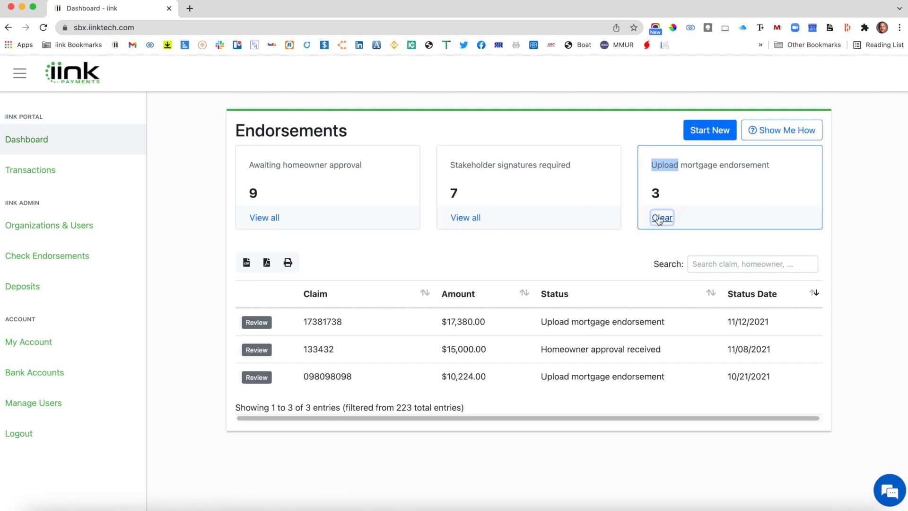
pyautogui.click(661, 218)
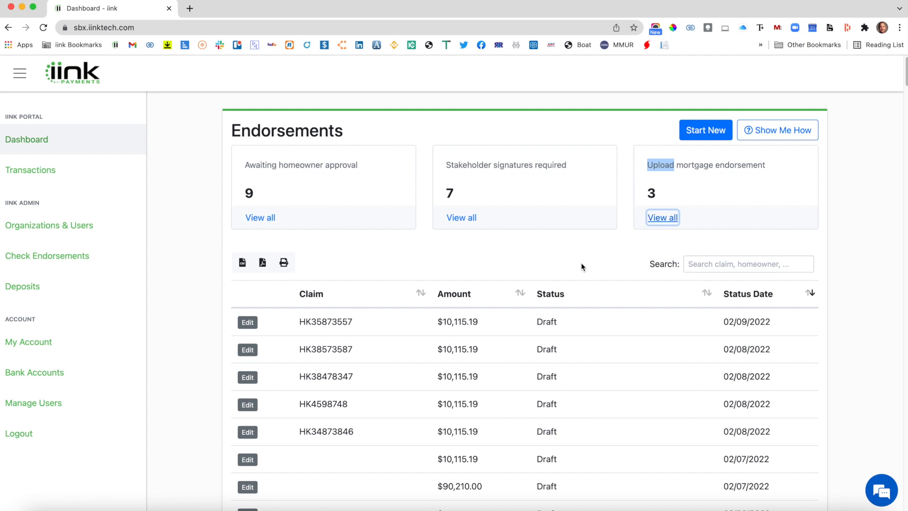
pyautogui.scroll(-20, 582, 265)
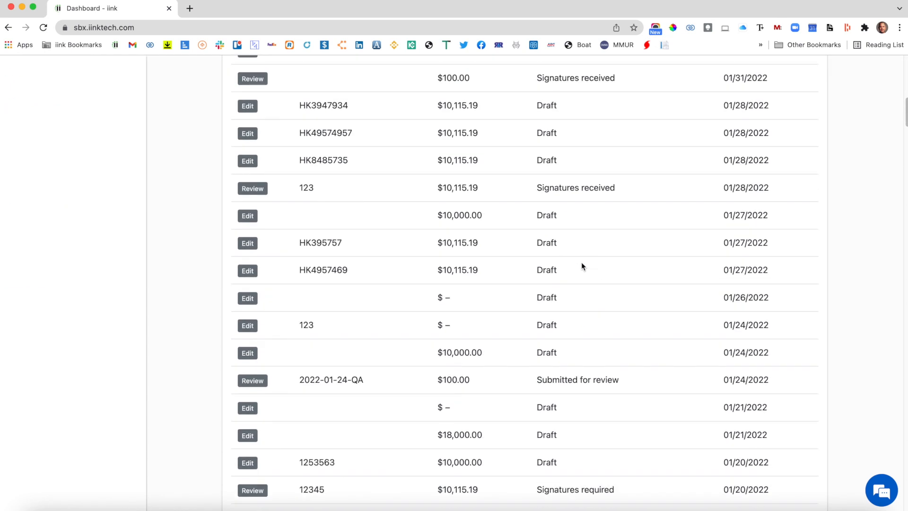
pyautogui.scroll(20, 581, 266)
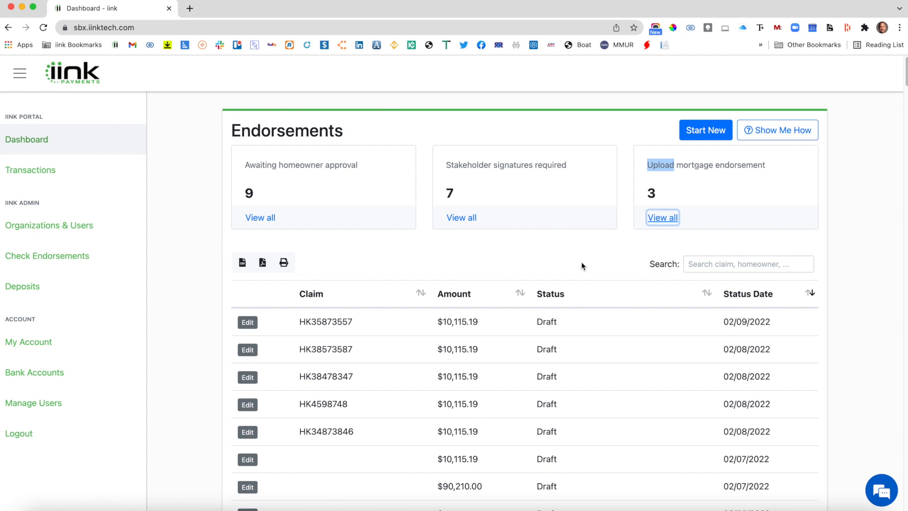
pyautogui.click(622, 138)
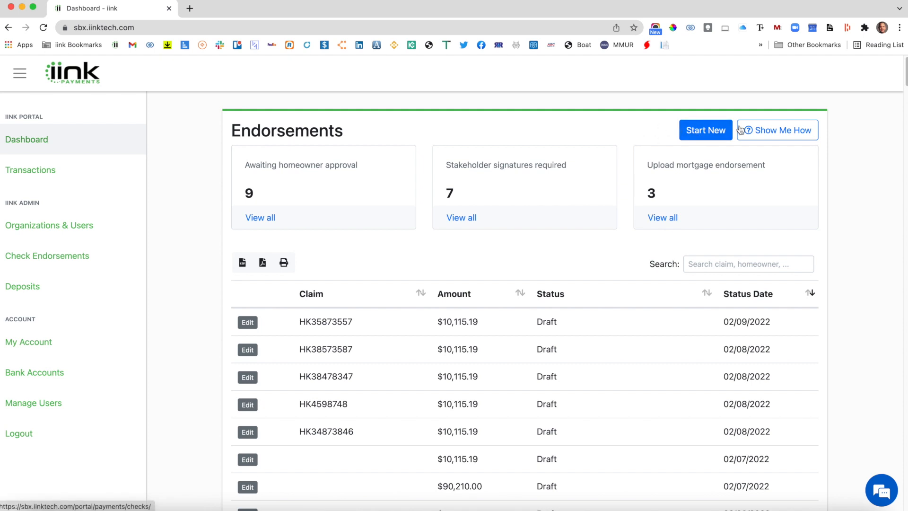
# Start the guided walkthrough for endorsements, view its Submit Claim File tip, and close it.
pyautogui.click(782, 137)
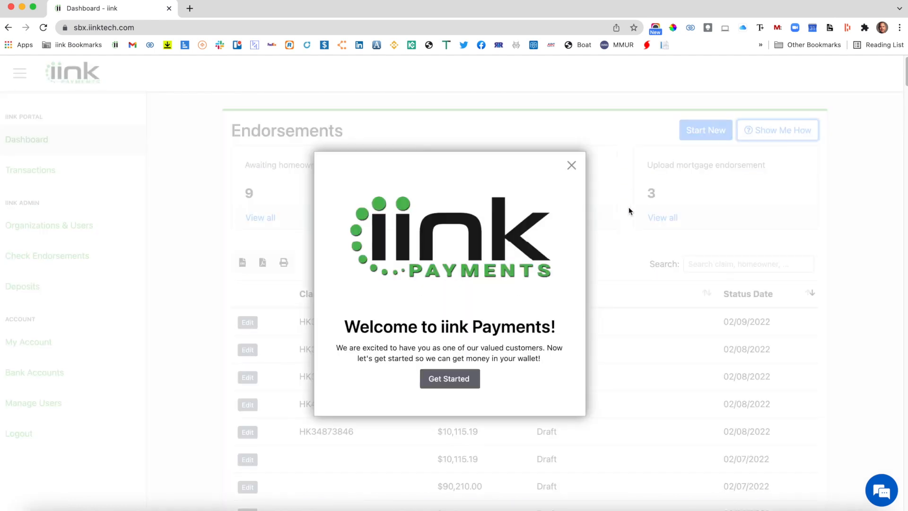
pyautogui.click(462, 381)
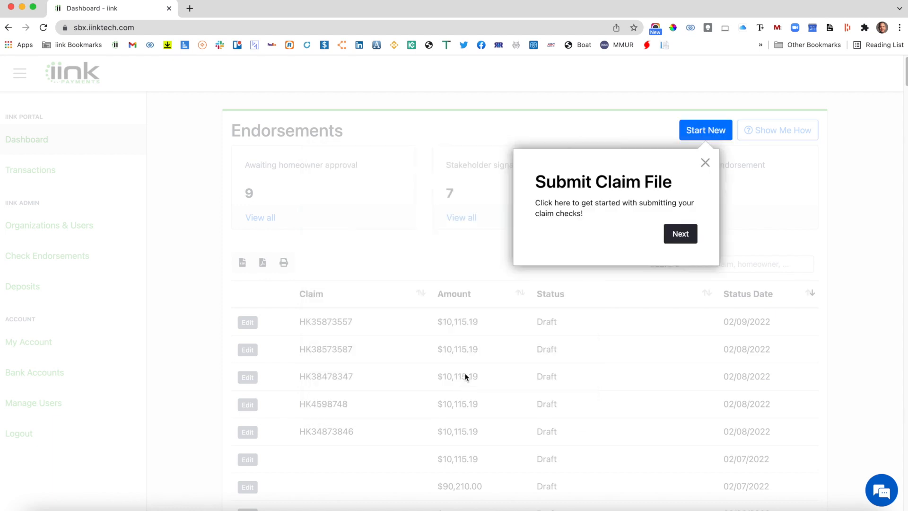
pyautogui.click(705, 163)
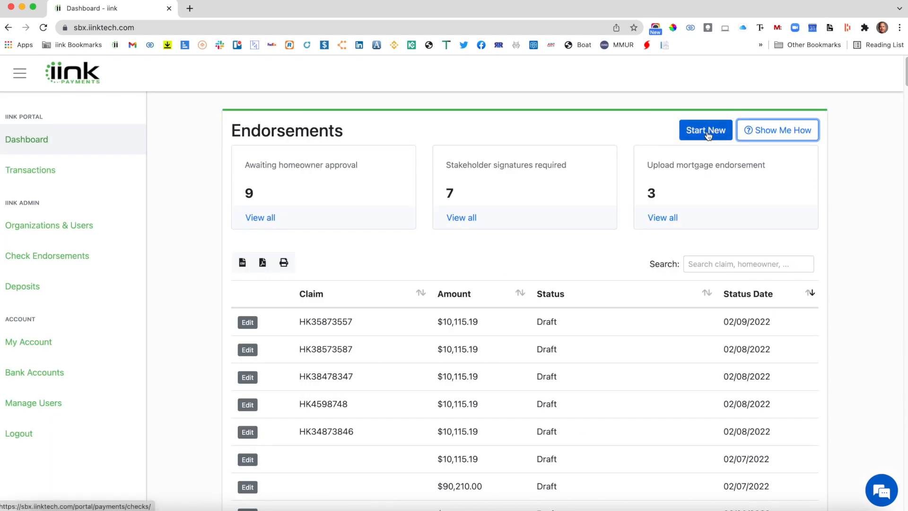
# Start a new endorsement and upload "fake biz check.jpg" as the front of the check, saving the image unedited.
pyautogui.click(706, 134)
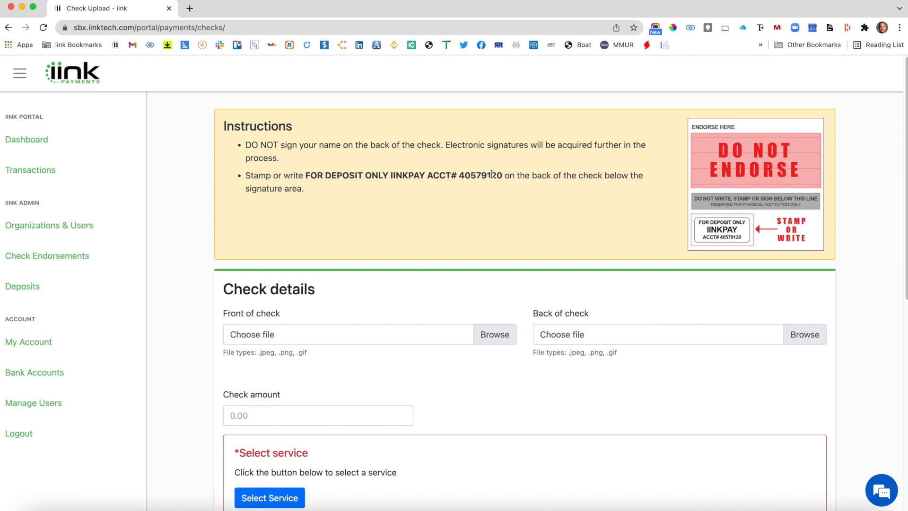
pyautogui.scroll(-1, 509, 180)
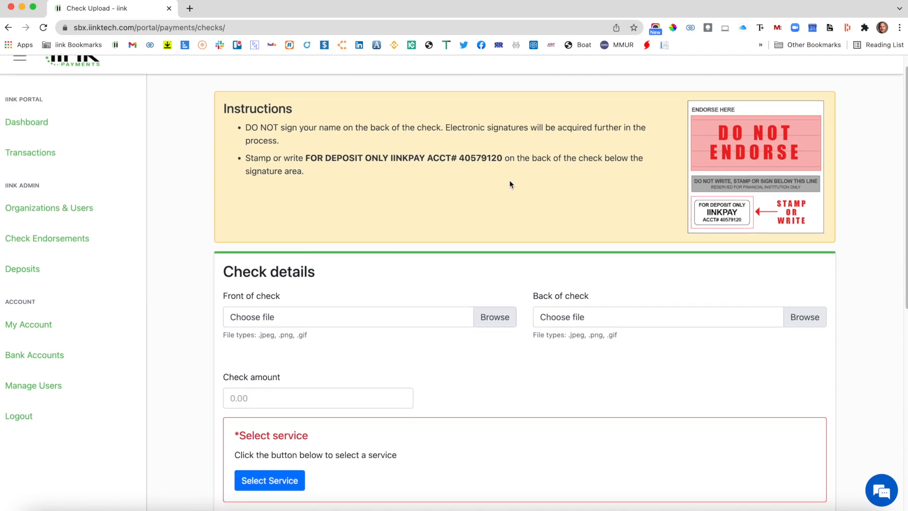
pyautogui.scroll(1, 509, 179)
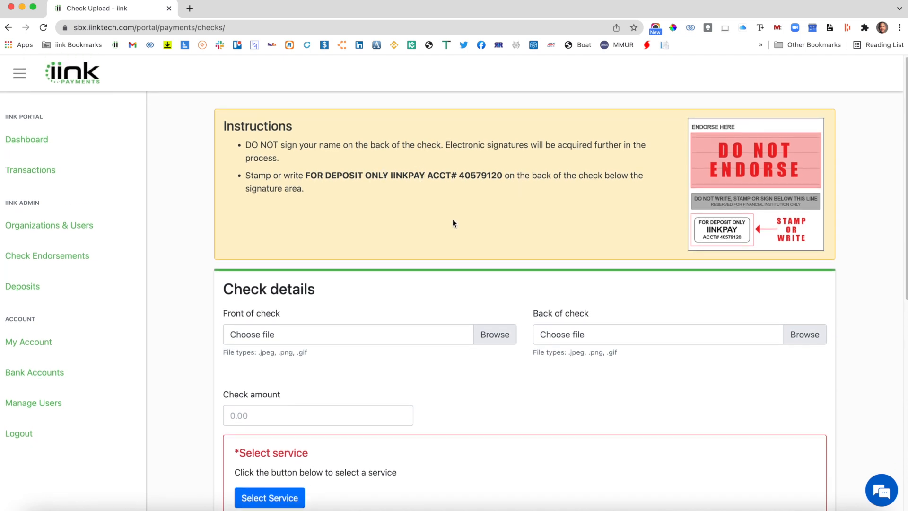
pyautogui.click(494, 333)
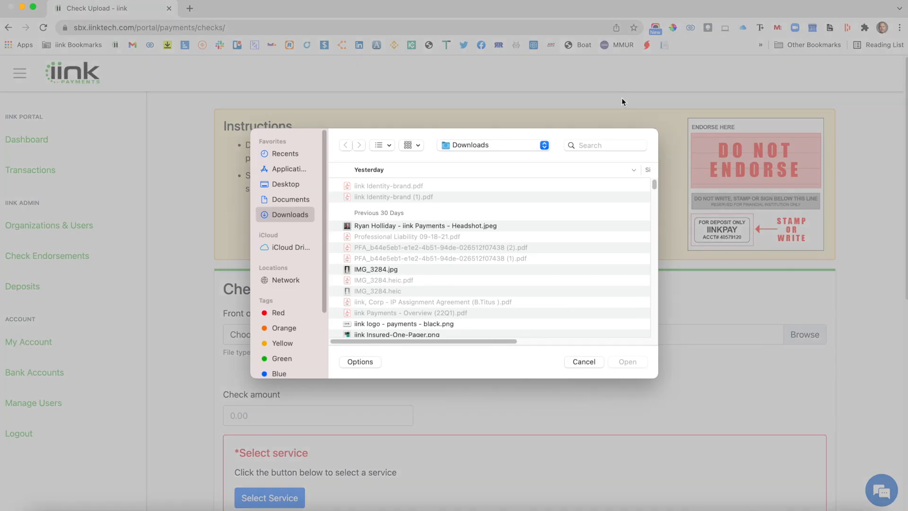
pyautogui.click(610, 146)
pyautogui.write('check')
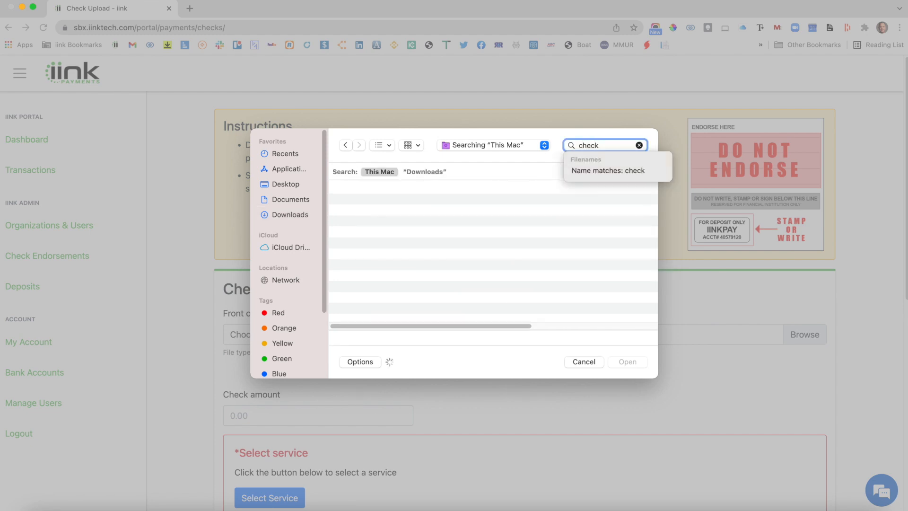
pyautogui.press('Return')
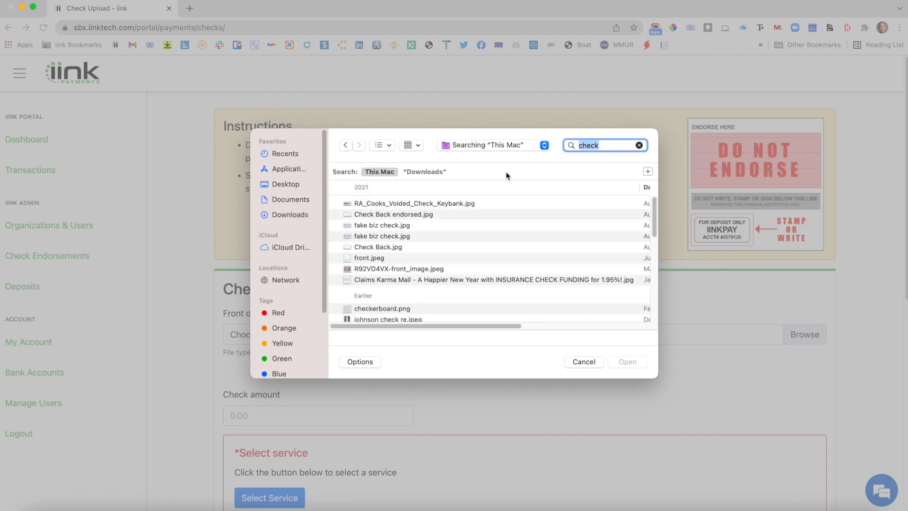
pyautogui.doubleClick(382, 228)
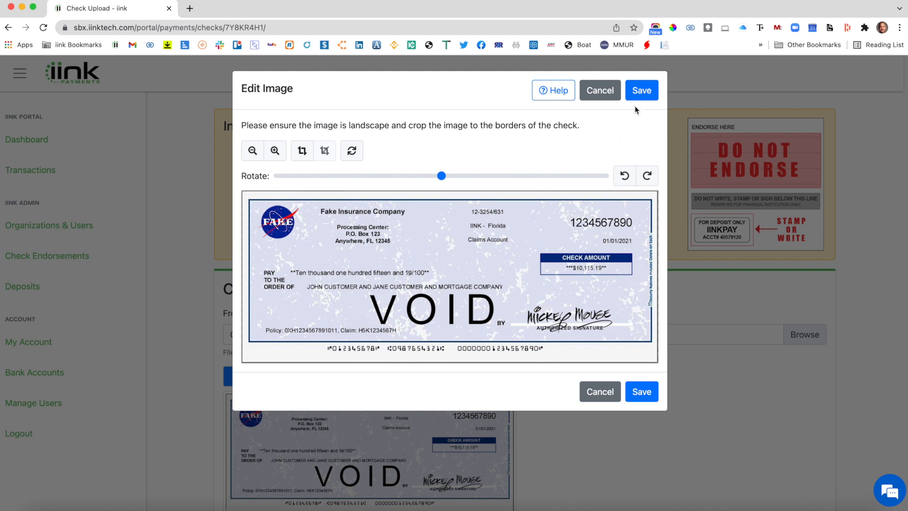
pyautogui.click(641, 91)
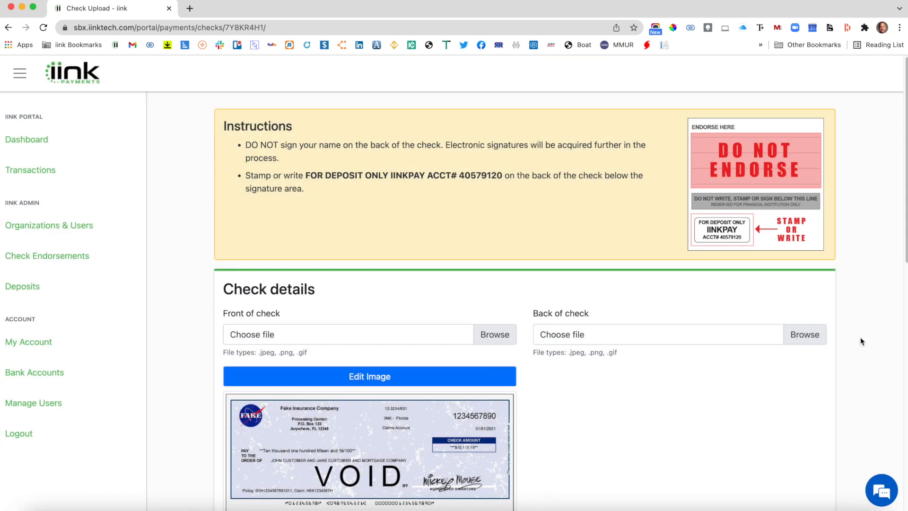
# Upload "Check Back endorsed.jpg" as the back of the check and save the image unedited.
pyautogui.click(786, 342)
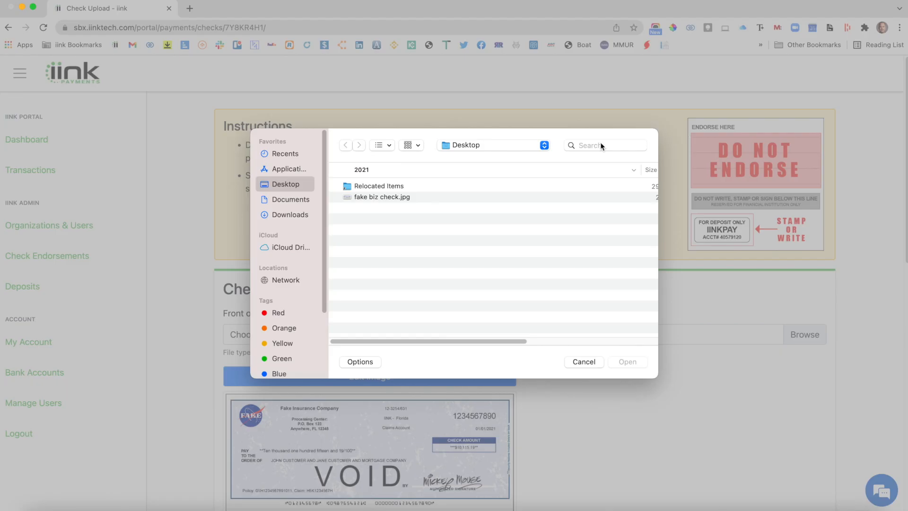
pyautogui.click(601, 145)
pyautogui.write('check')
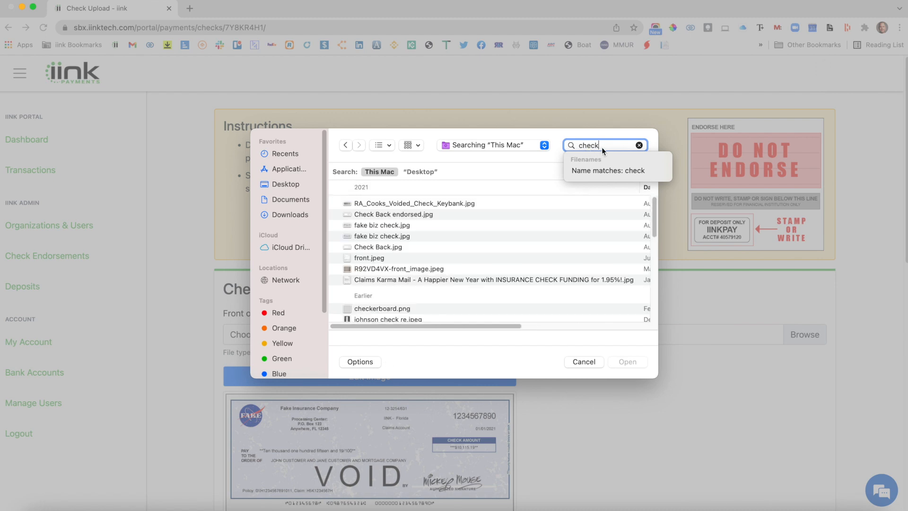
pyautogui.click(408, 214)
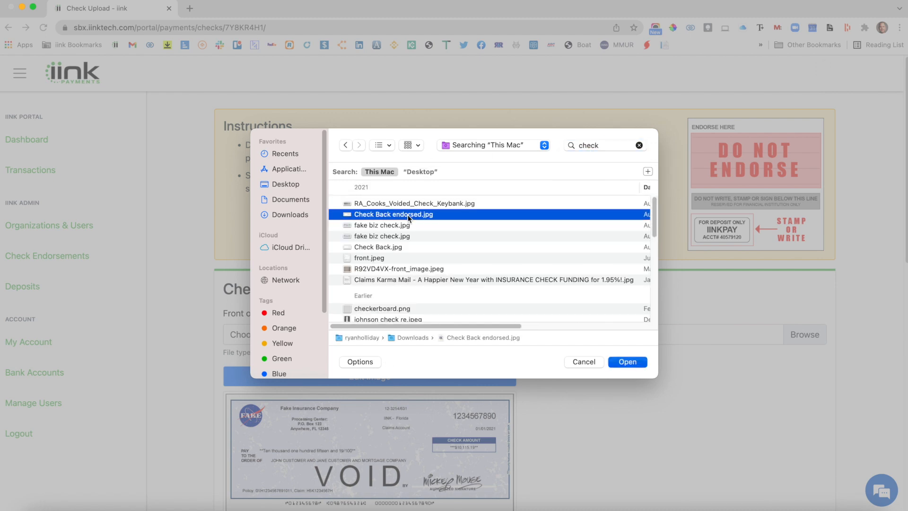
pyautogui.doubleClick(407, 215)
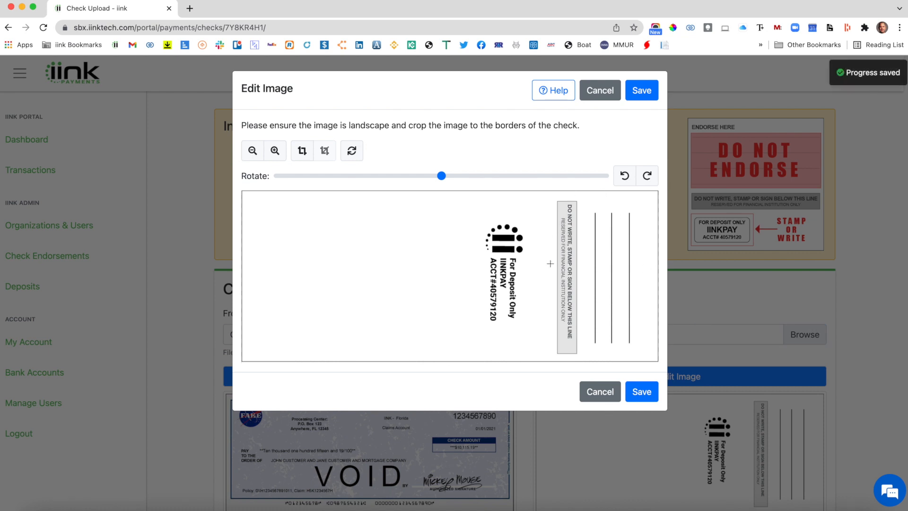
pyautogui.click(641, 91)
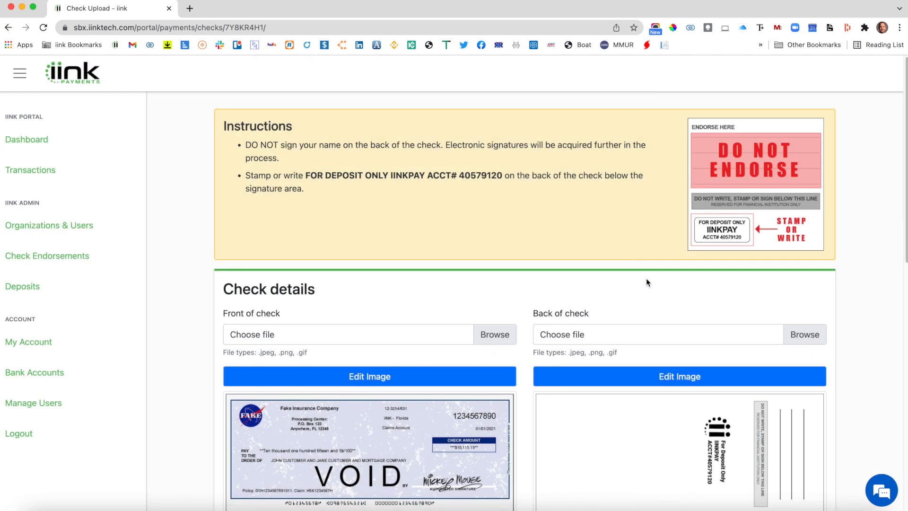
pyautogui.scroll(-6, 646, 282)
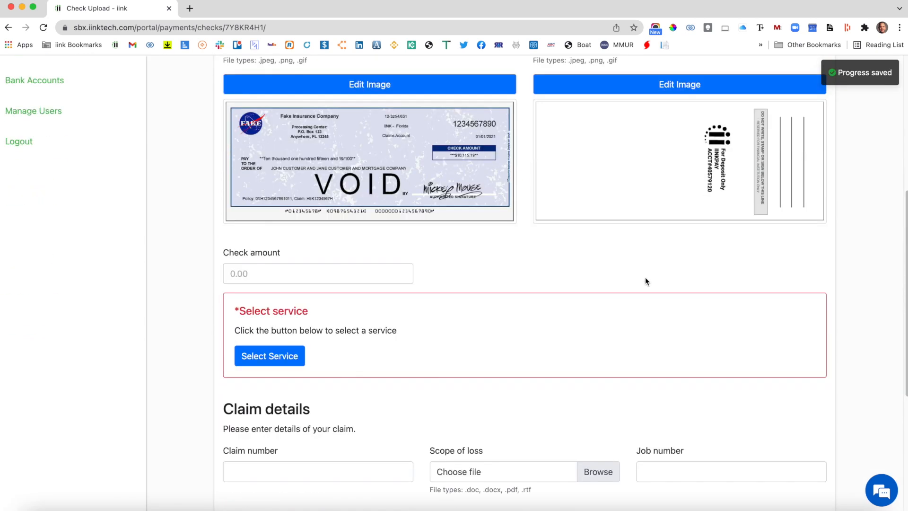
# Enter 10115.19 as the check amount, matching the amount on the front of the check.
pyautogui.scroll(1, 639, 273)
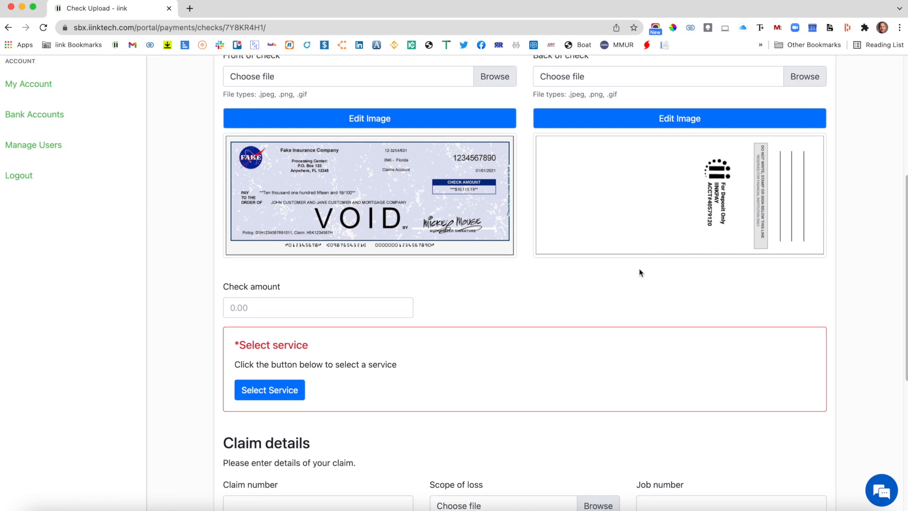
pyautogui.scroll(2, 639, 272)
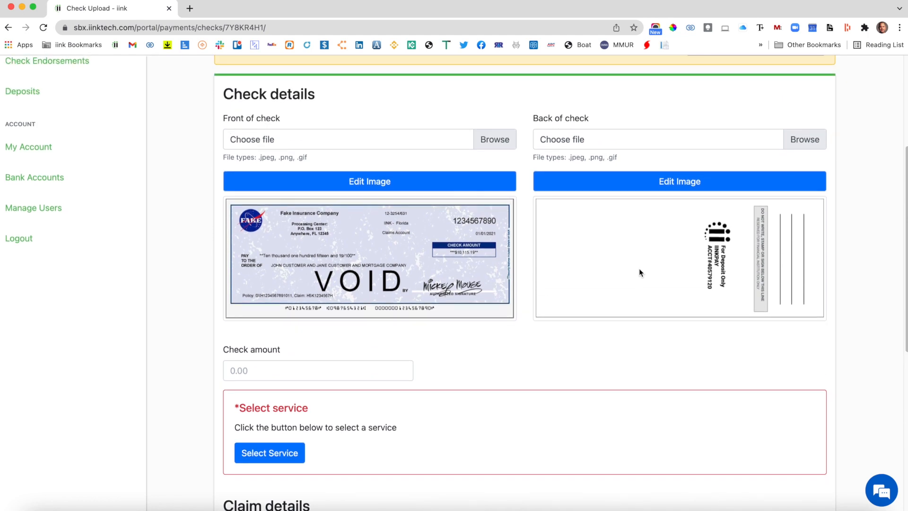
pyautogui.scroll(2, 639, 268)
pyautogui.scroll(-3, 639, 268)
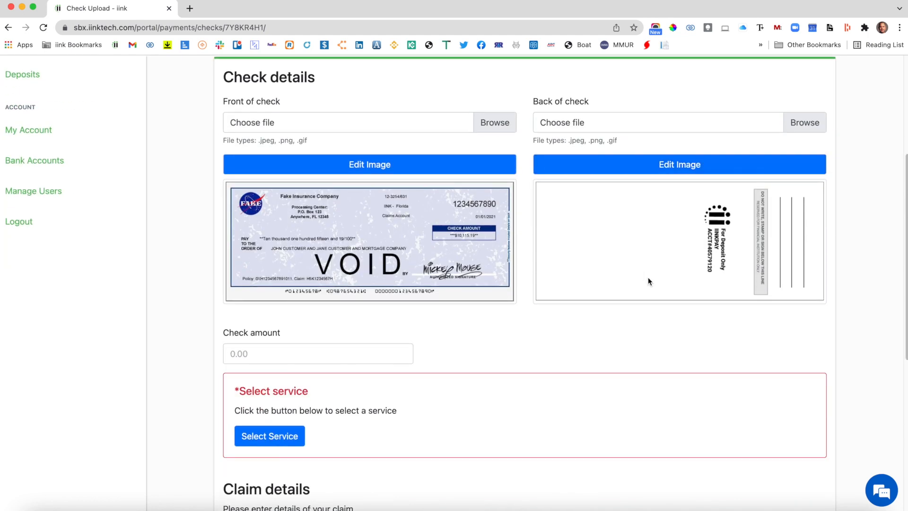
pyautogui.click(363, 354)
pyautogui.write('1')
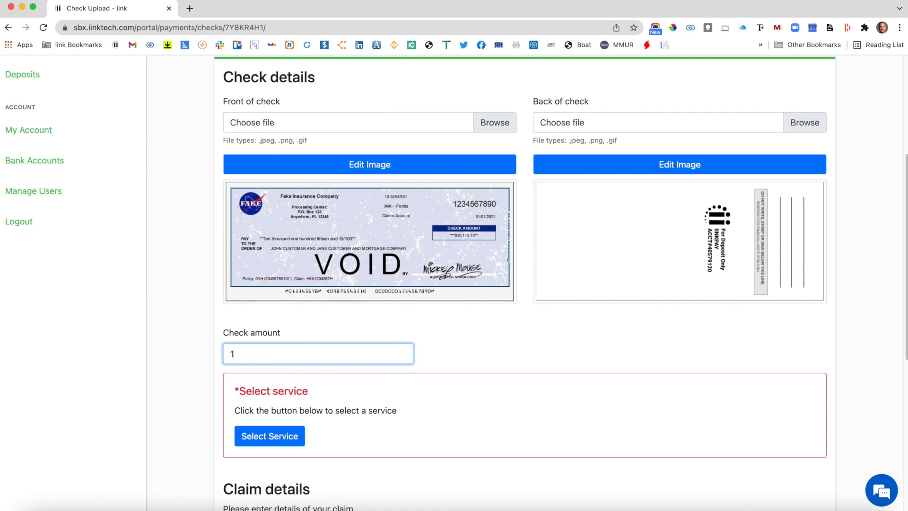
pyautogui.write('0115.19')
# Select the service by answering that a mortgage company is listed on the check and that it has not already stamped or signed it.
pyautogui.click(287, 436)
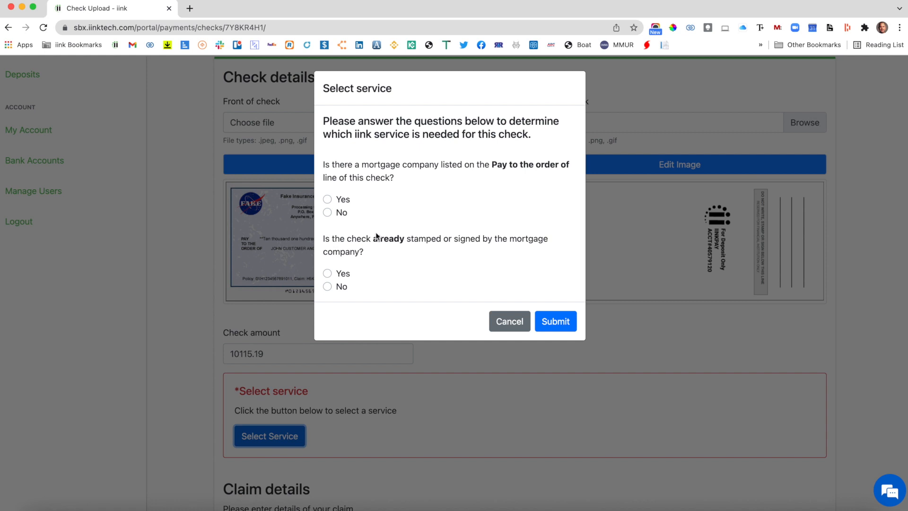
pyautogui.click(327, 200)
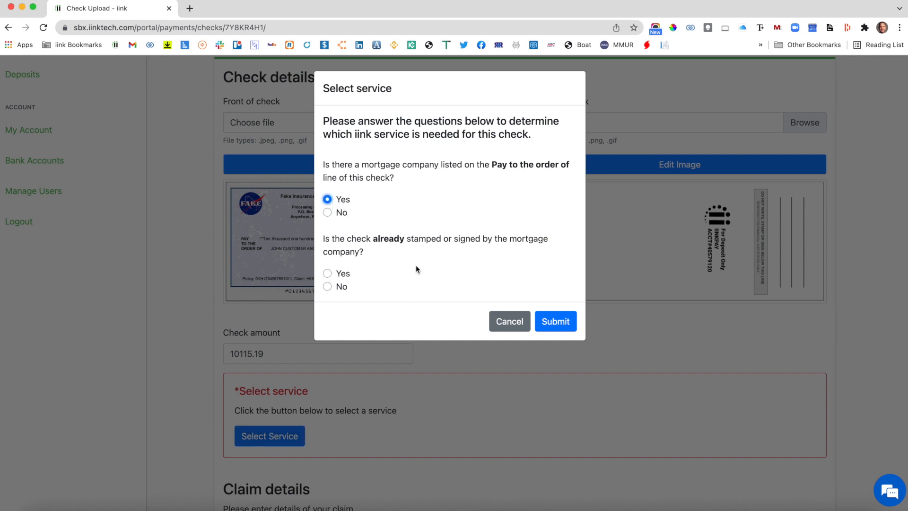
pyautogui.click(328, 286)
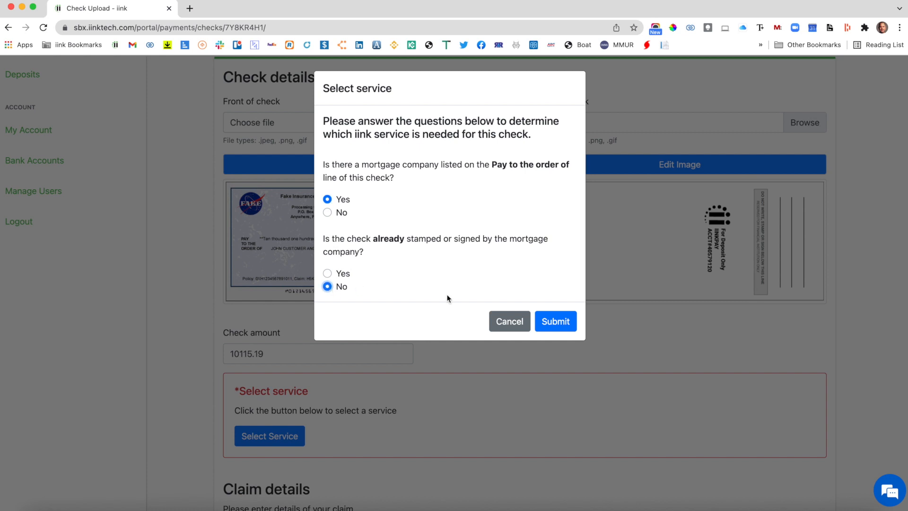
pyautogui.click(566, 322)
pyautogui.scroll(-3, 565, 310)
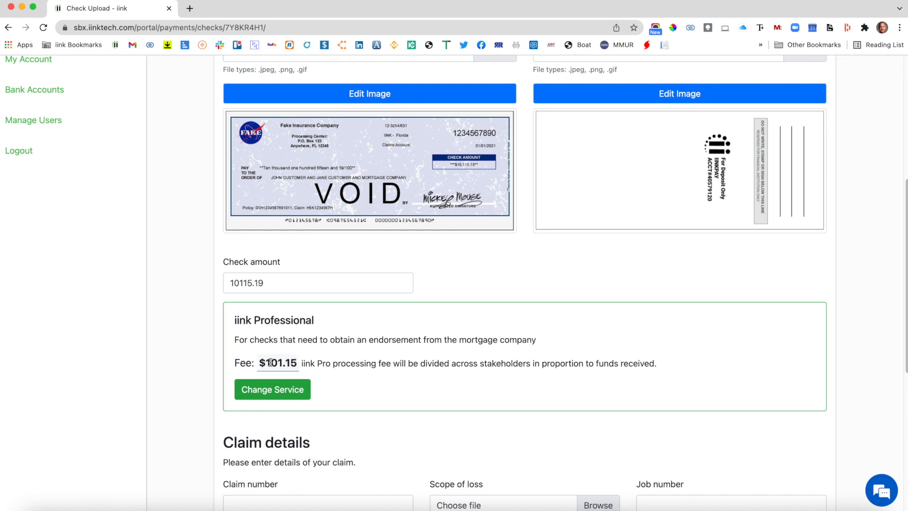
pyautogui.moveTo(762, 5)
pyautogui.click(717, 7)
pyautogui.scroll(-3, 456, 350)
pyautogui.scroll(3, 456, 350)
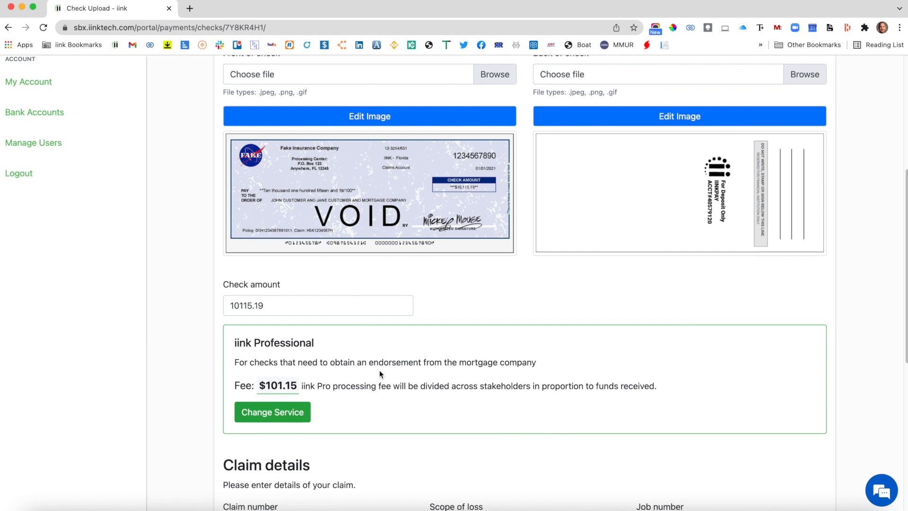
# Fill in the claim number in the claim details.
pyautogui.scroll(-3, 409, 376)
pyautogui.scroll(-3, 410, 374)
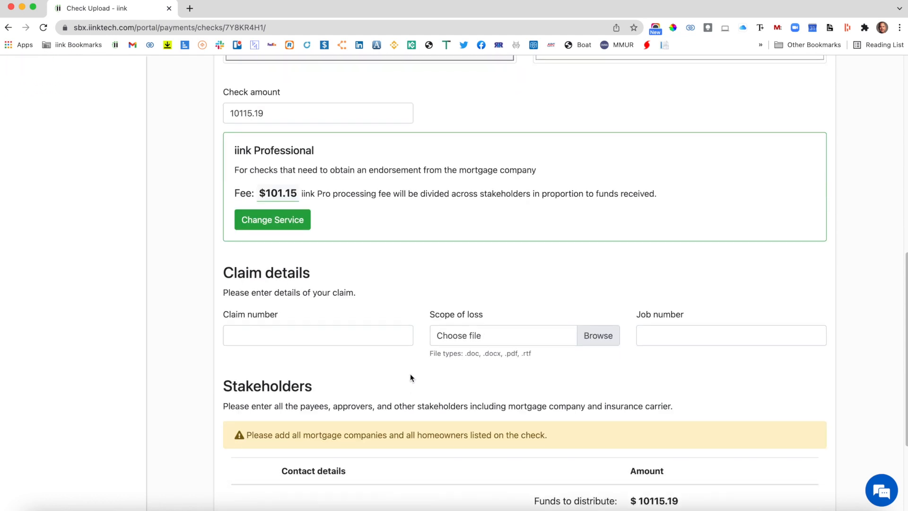
pyautogui.click(367, 319)
pyautogui.write('HK39573957')
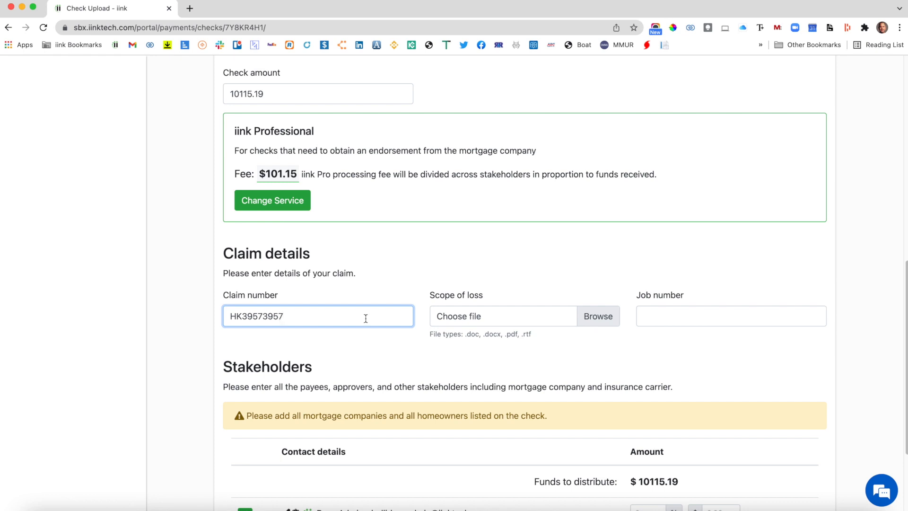
# Find "SAMPLE - Adjuster Worksheet.pdf" by searching for "scope" and upload it as the scope of loss.
pyautogui.click(614, 321)
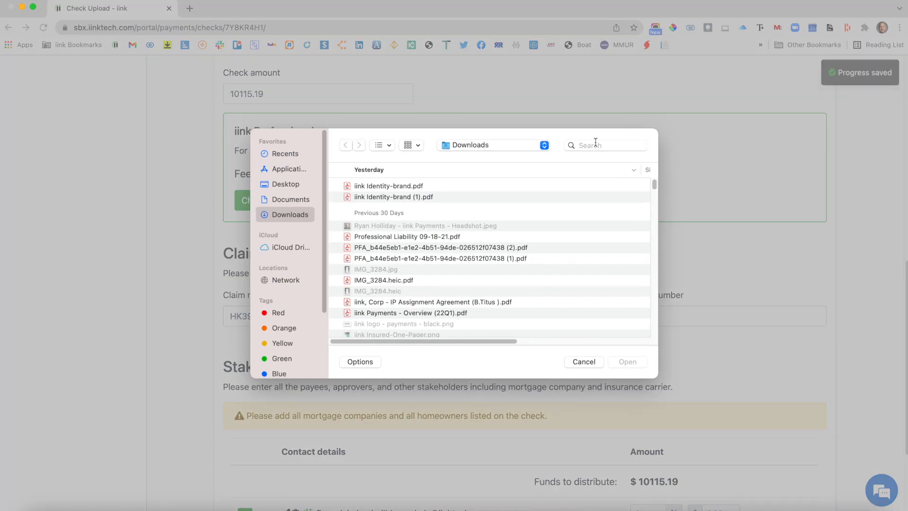
pyautogui.click(595, 145)
pyautogui.write('scope')
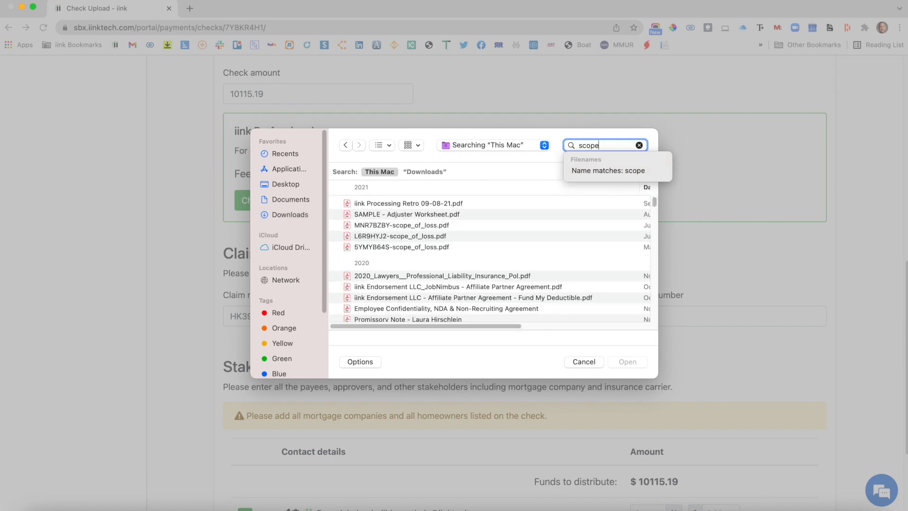
pyautogui.doubleClick(439, 214)
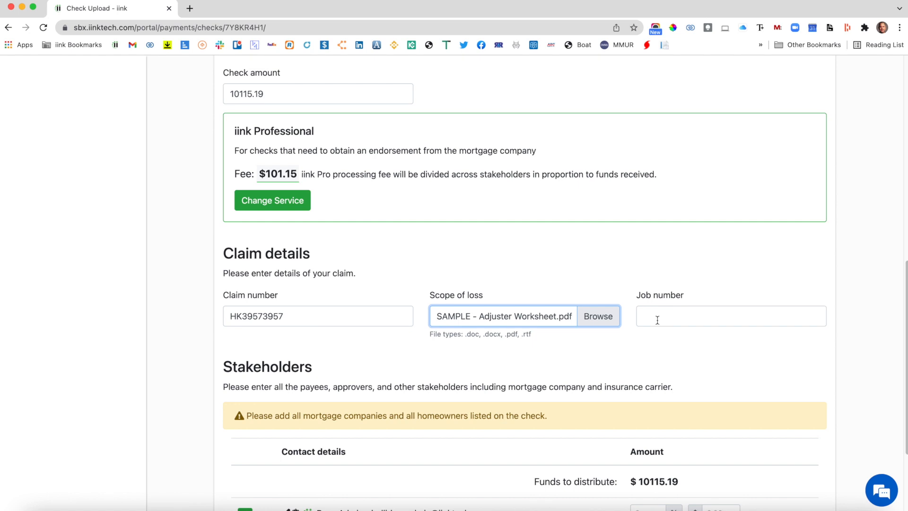
# Fill in the job number in the claim details, removing the surplus characters at its end.
pyautogui.click(664, 320)
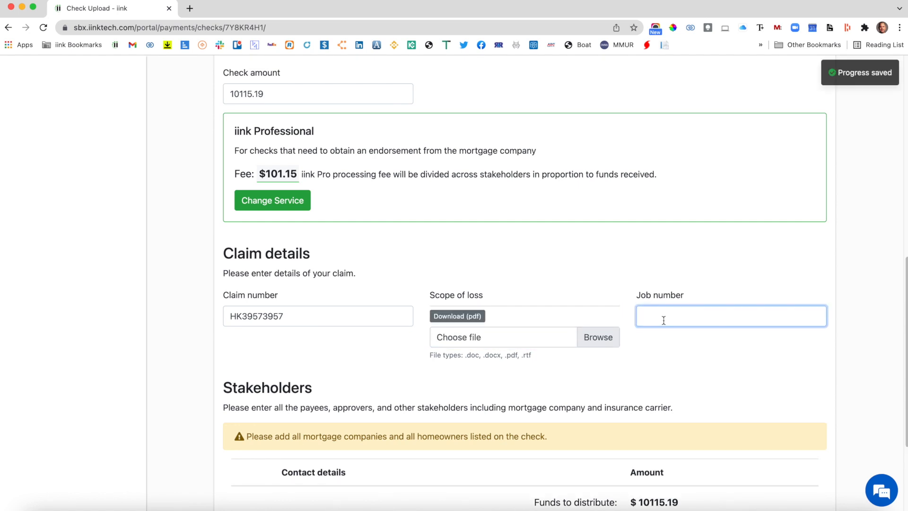
pyautogui.write('JN483576')
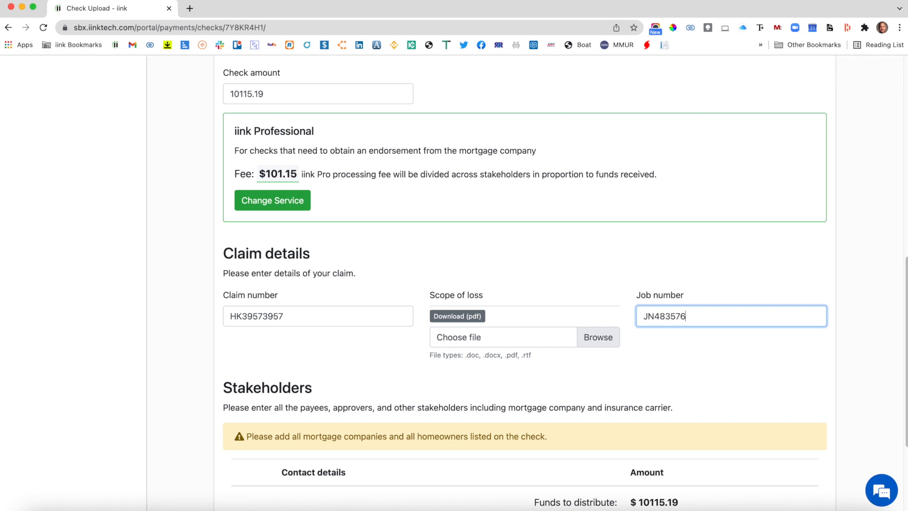
pyautogui.press('BackSpace')
pyautogui.press('BackSpace')
pyautogui.click(614, 247)
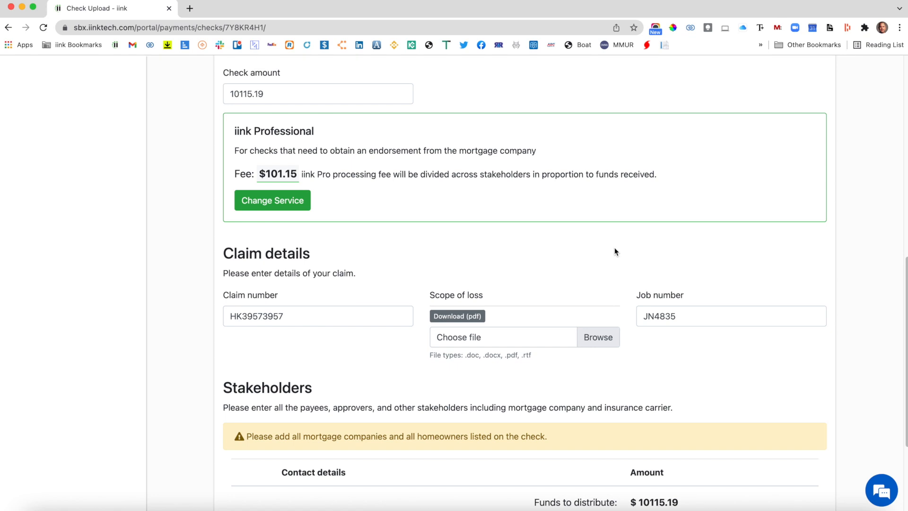
# Add a stakeholder with the Homeowner role and Signer approval, enter the homeowner's name, and save.
pyautogui.scroll(-3, 601, 281)
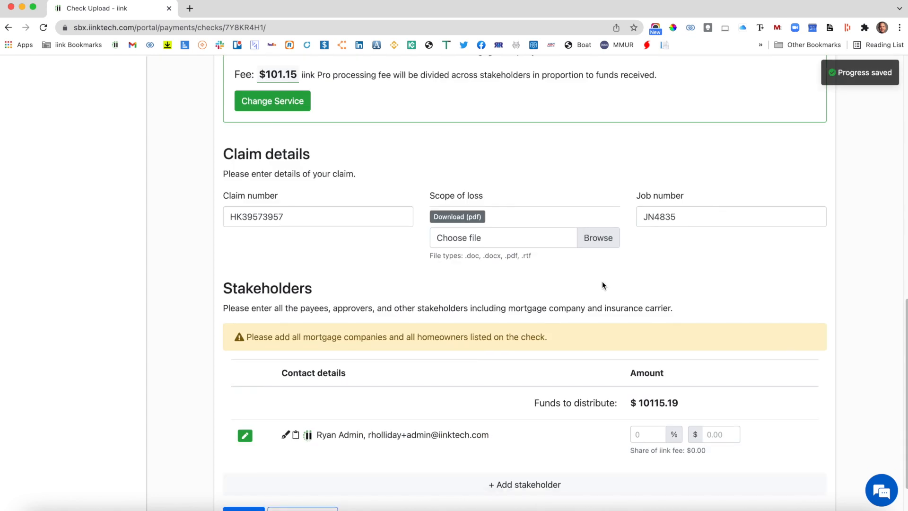
pyautogui.scroll(-1, 603, 281)
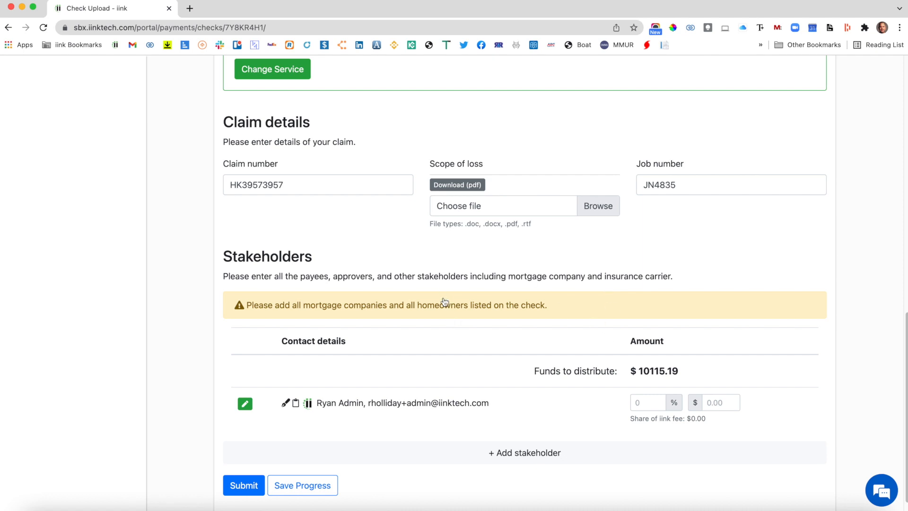
pyautogui.scroll(-1, 470, 318)
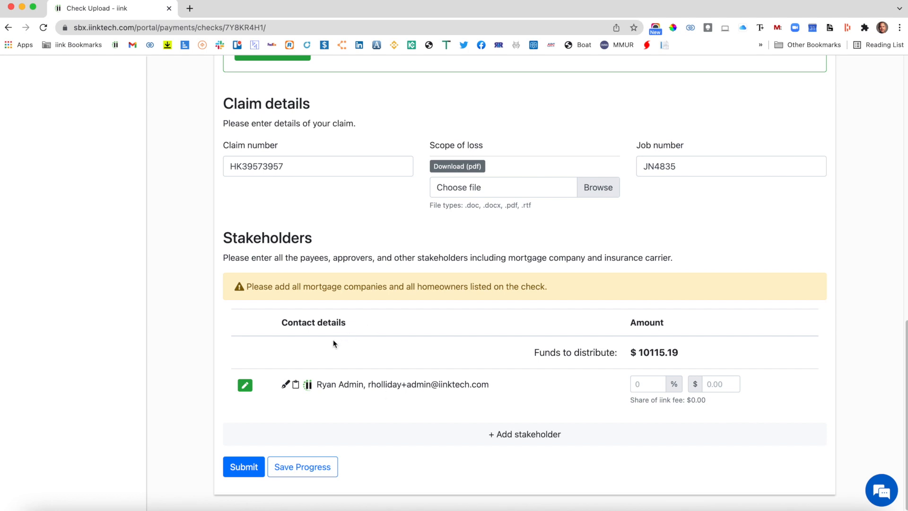
pyautogui.moveTo(317, 385); pyautogui.dragTo(471, 381)
pyautogui.click(471, 382)
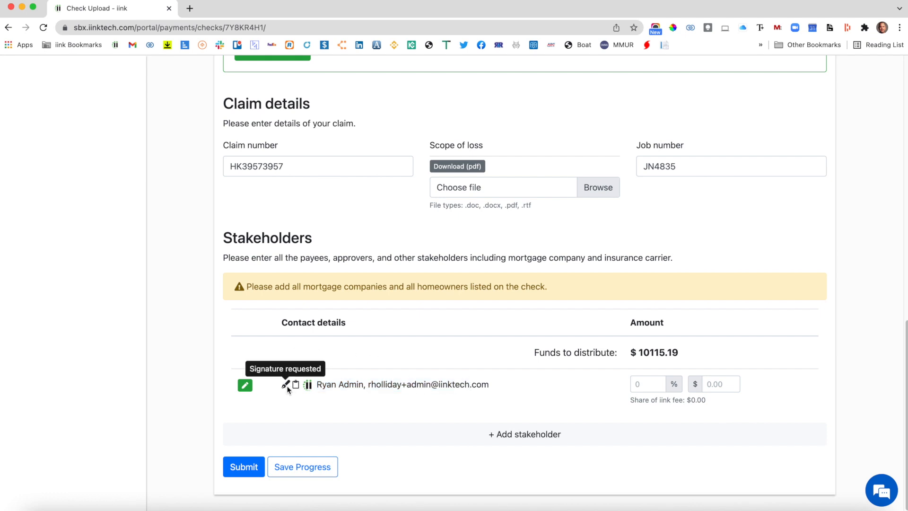
pyautogui.click(492, 438)
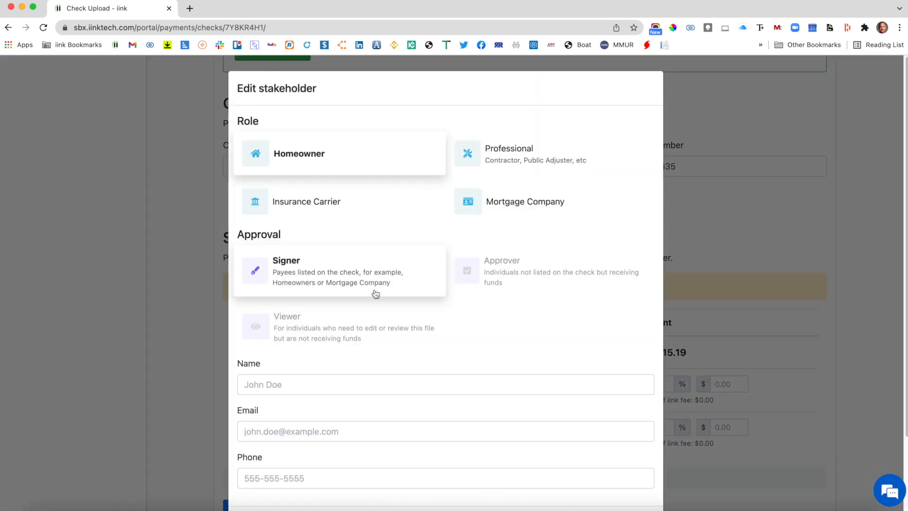
pyautogui.click(373, 385)
pyautogui.write('J')
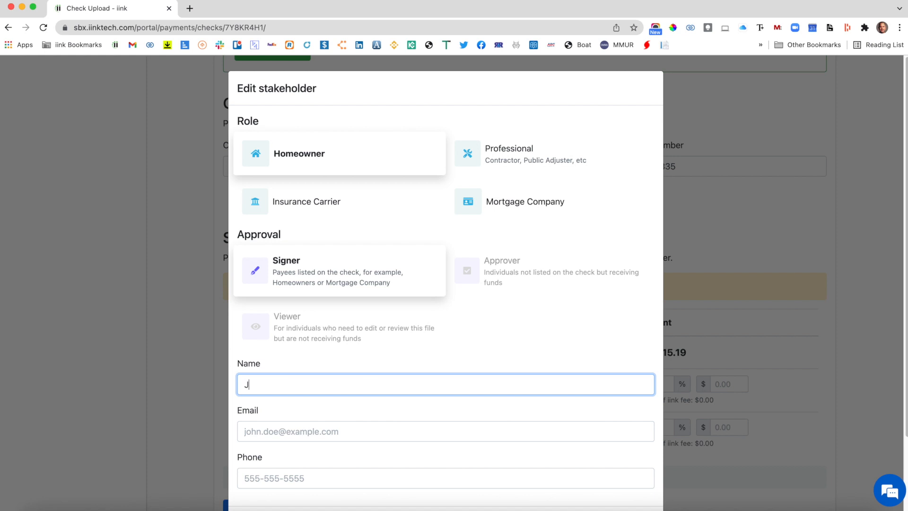
pyautogui.write('ohn Insured')
pyautogui.scroll(-3, 395, 385)
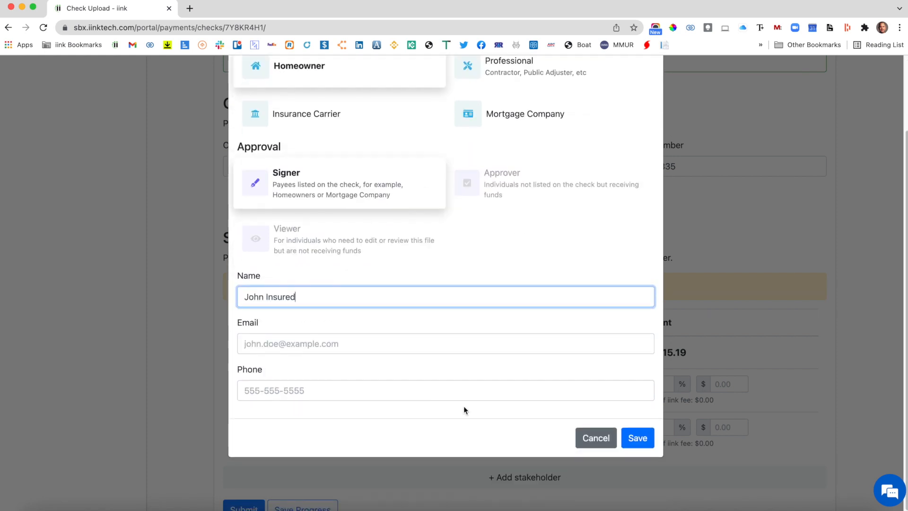
pyautogui.click(639, 443)
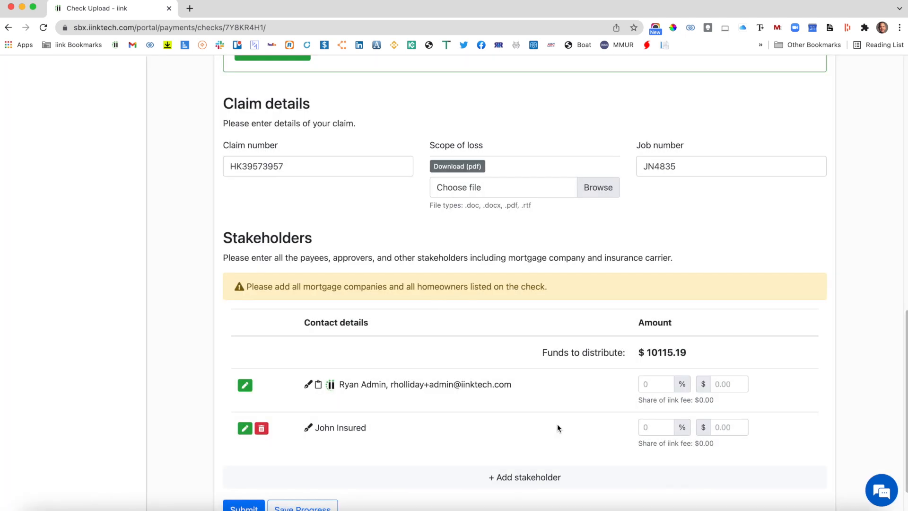
# Add BBVA Compass Bank as a stakeholder with the Mortgage Company role and Signer approval, and save.
pyautogui.scroll(-1, 553, 416)
pyautogui.click(531, 453)
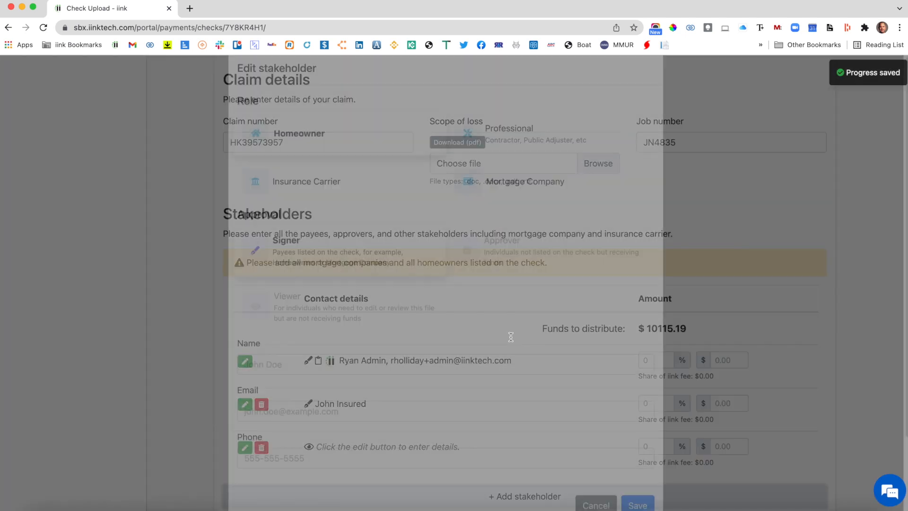
pyautogui.click(487, 203)
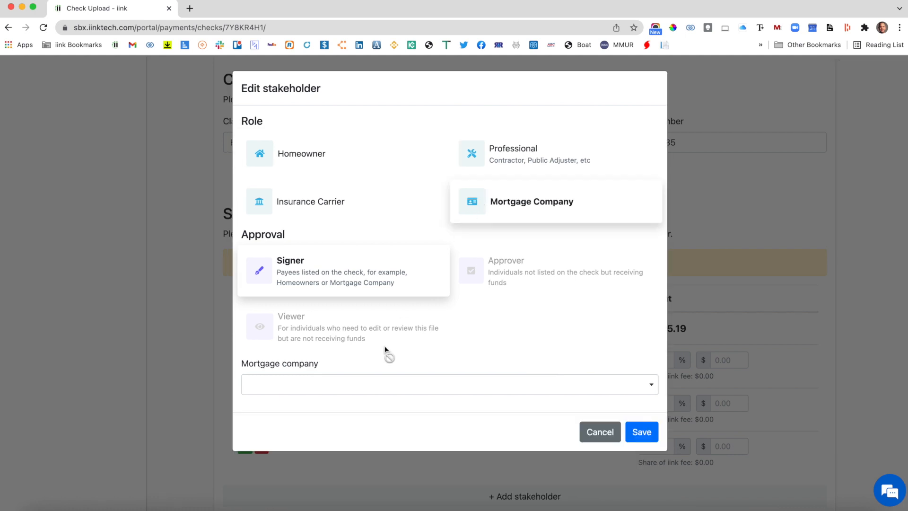
pyautogui.click(366, 389)
pyautogui.scroll(-5, 394, 330)
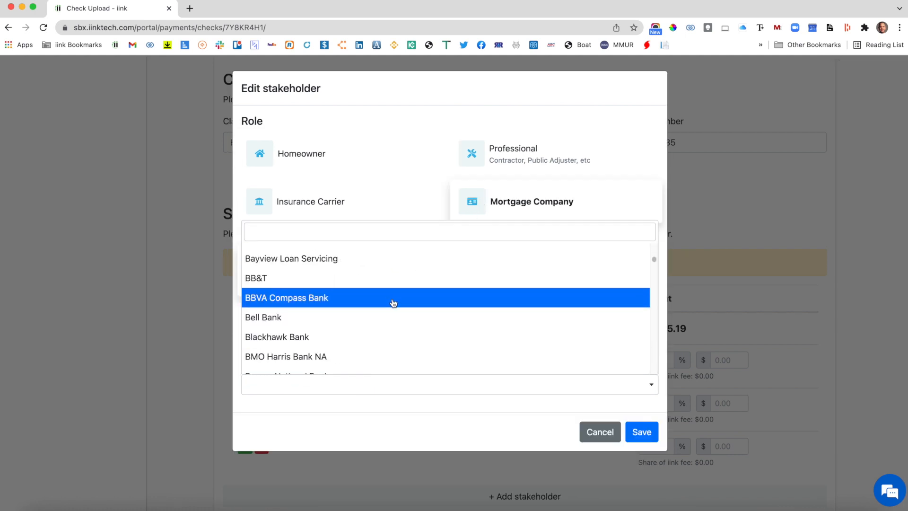
pyautogui.click(394, 300)
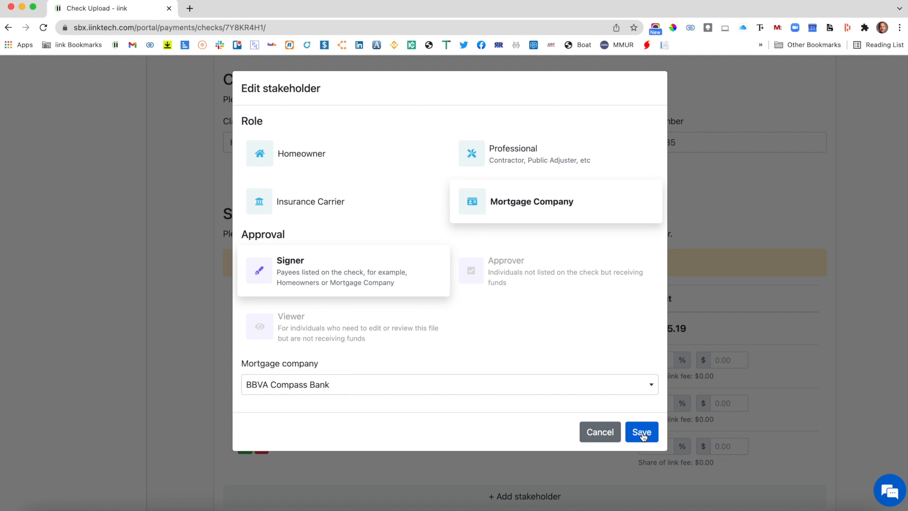
pyautogui.click(641, 431)
# Add a stakeholder with the Professional role and Approver approval, enter the contractor's name, and save.
pyautogui.click(565, 434)
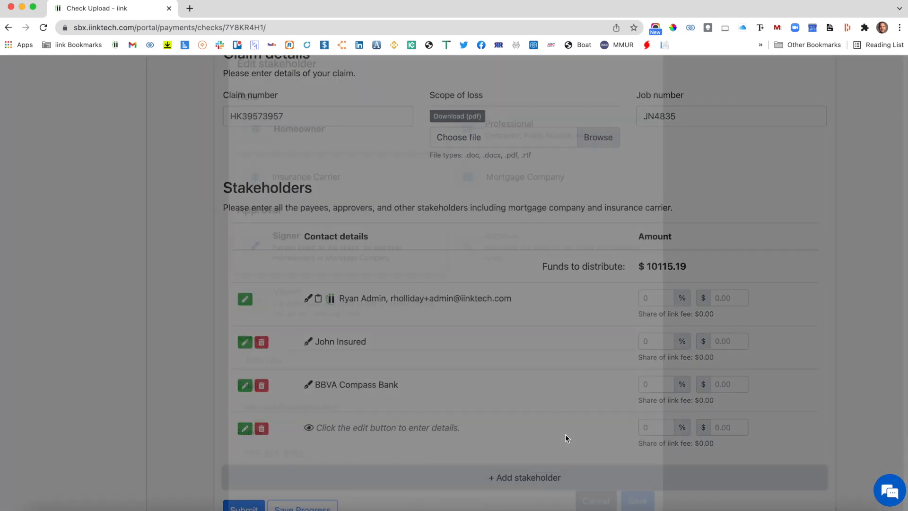
pyautogui.click(535, 158)
pyautogui.click(515, 267)
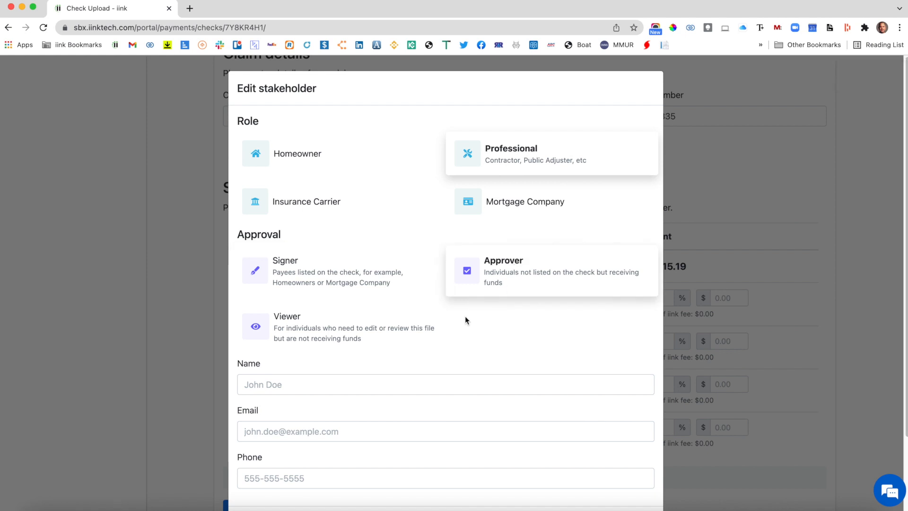
pyautogui.click(428, 383)
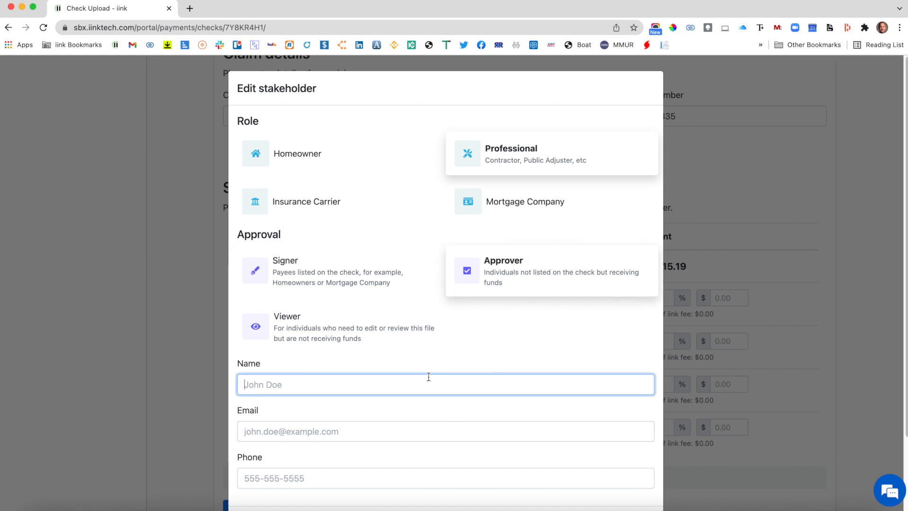
pyautogui.write('Bob Contractor')
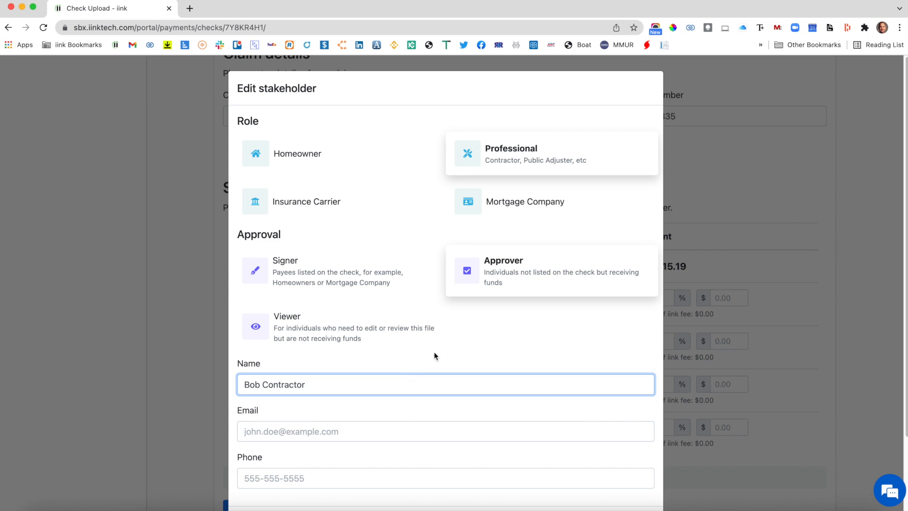
pyautogui.scroll(-1, 536, 399)
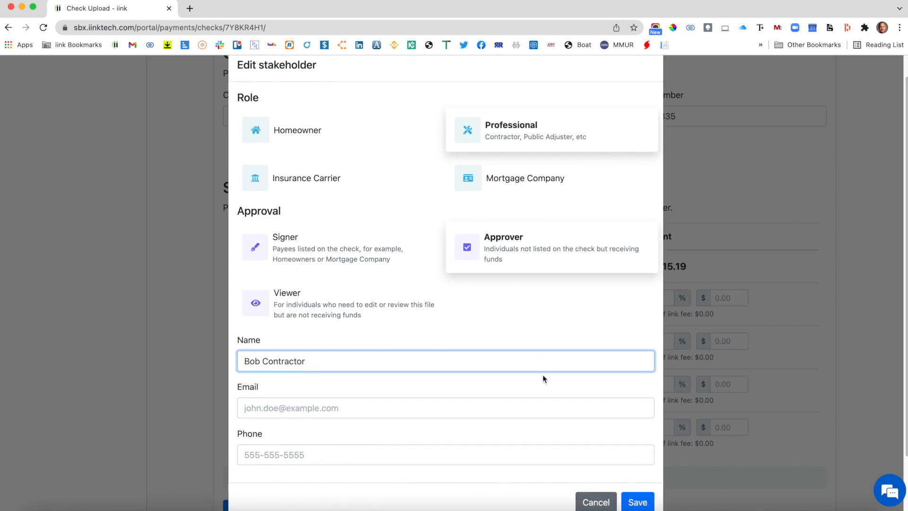
pyautogui.click(432, 399)
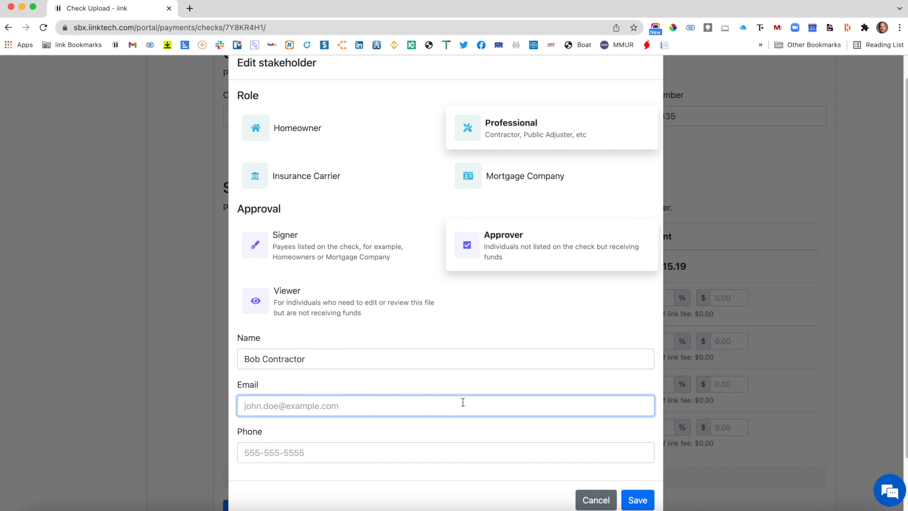
pyautogui.click(637, 501)
# Distribute the check funds by allotting 10% to the administrator stakeholder and 90% to the contractor.
pyautogui.click(667, 297)
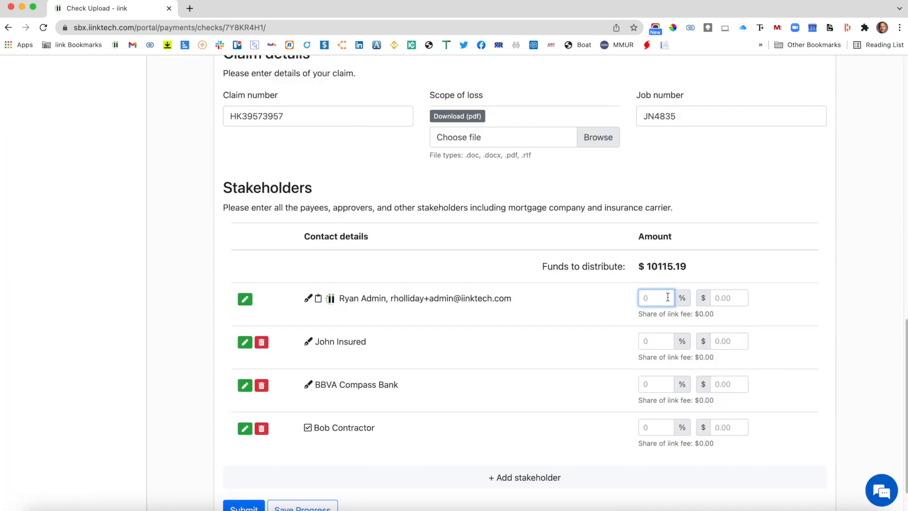
pyautogui.write('10')
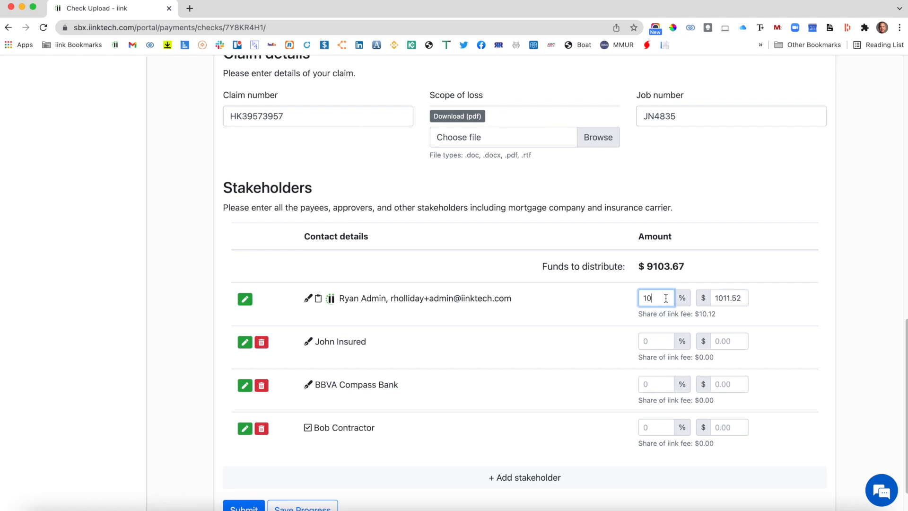
pyautogui.click(661, 426)
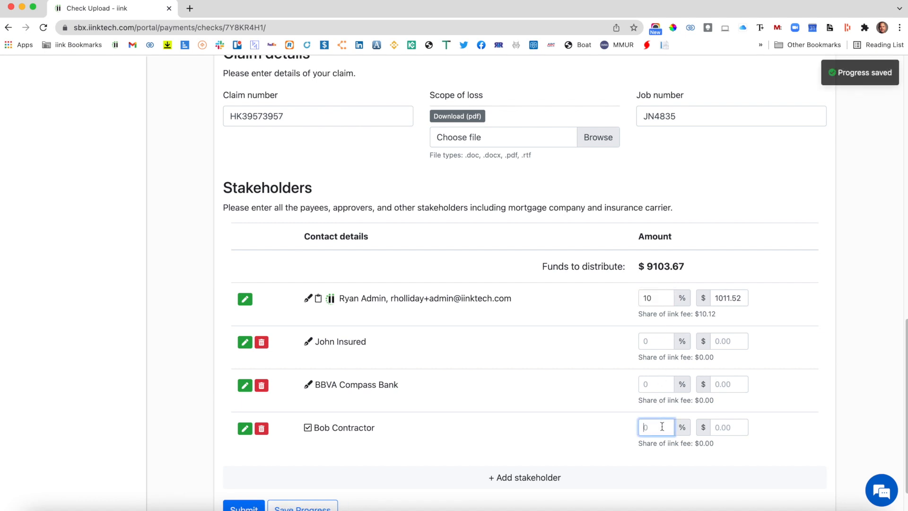
pyautogui.write('90')
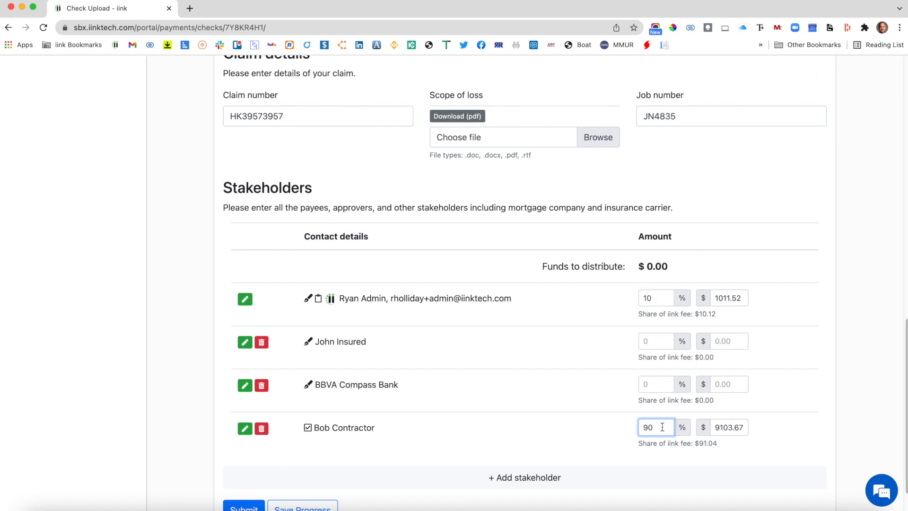
pyautogui.click(813, 331)
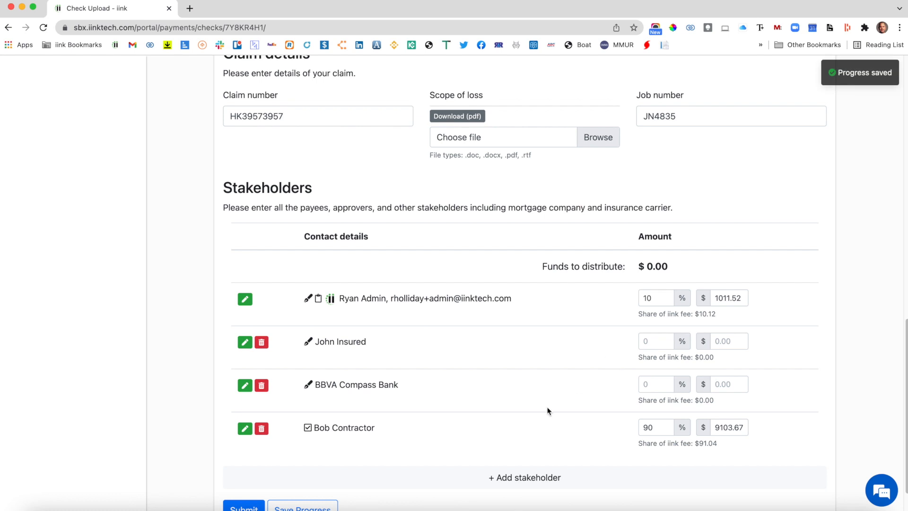
pyautogui.scroll(-2, 547, 410)
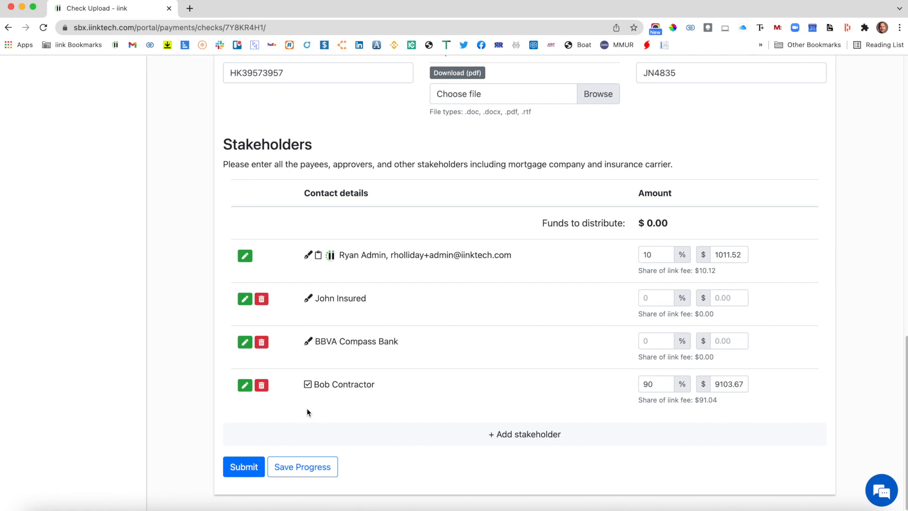
# From the dashboard, review the 01/28/2022 check with signatures received, then return to the endorsements list.
pyautogui.scroll(15, 311, 405)
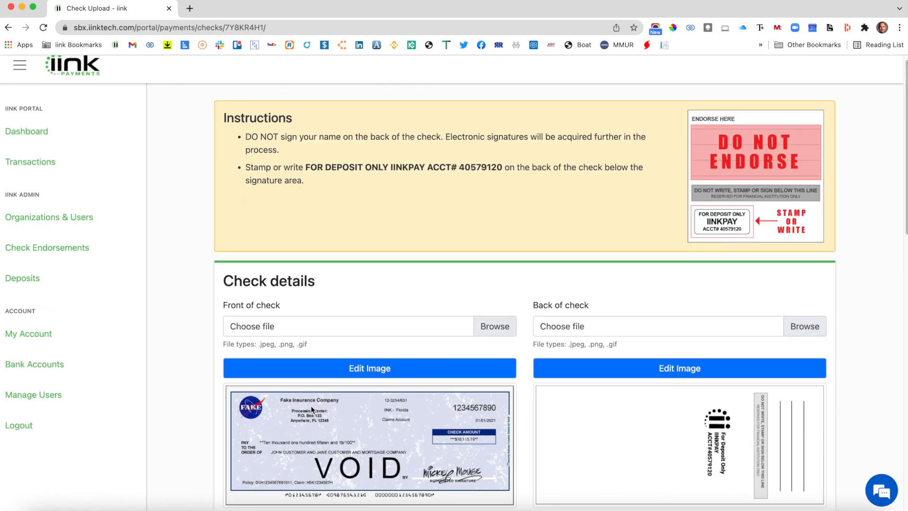
pyautogui.click(47, 143)
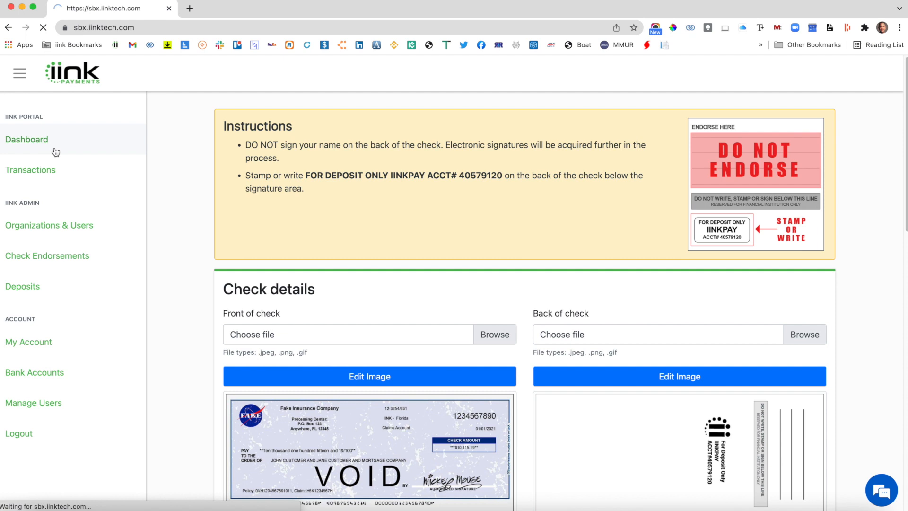
pyautogui.scroll(-15, 356, 322)
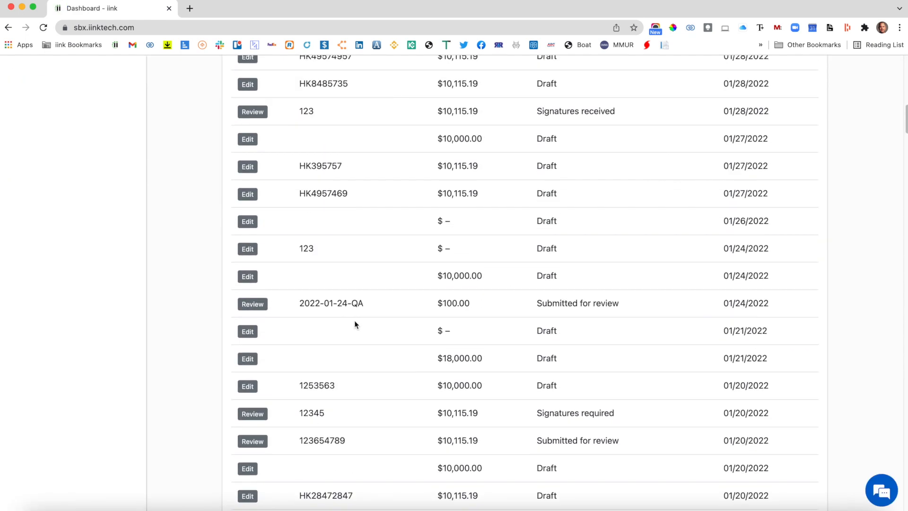
pyautogui.scroll(5, 353, 320)
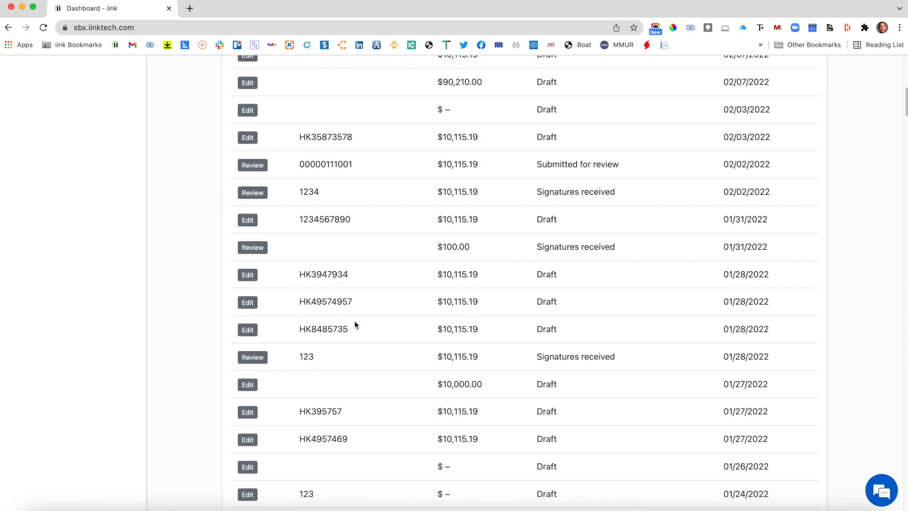
pyautogui.click(259, 356)
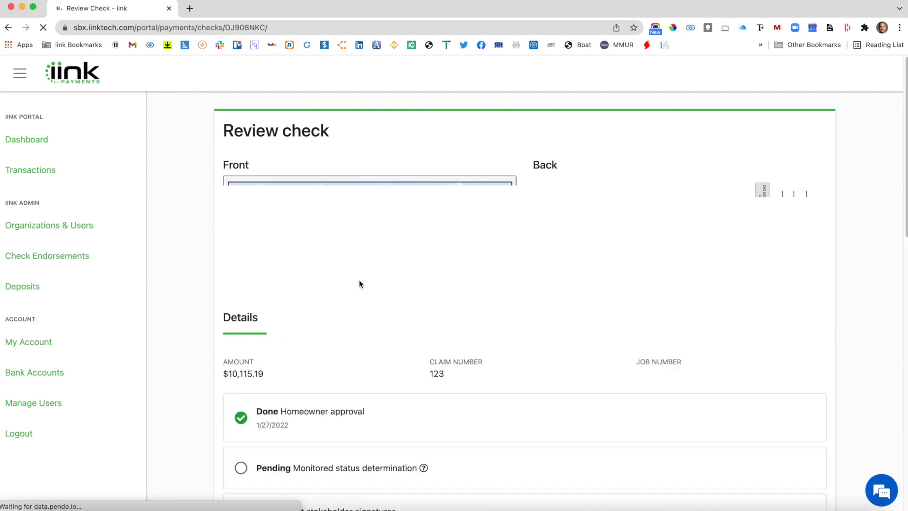
pyautogui.scroll(-3, 476, 269)
pyautogui.scroll(3, 476, 269)
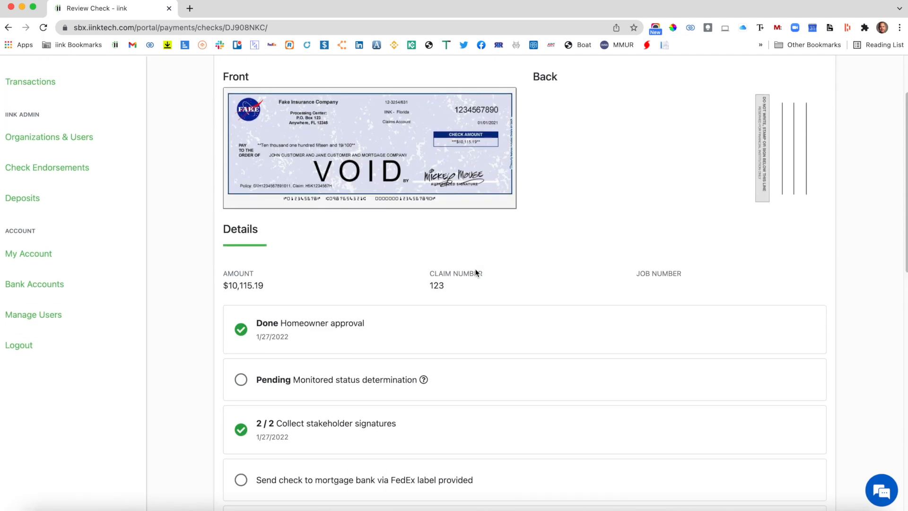
pyautogui.click(8, 27)
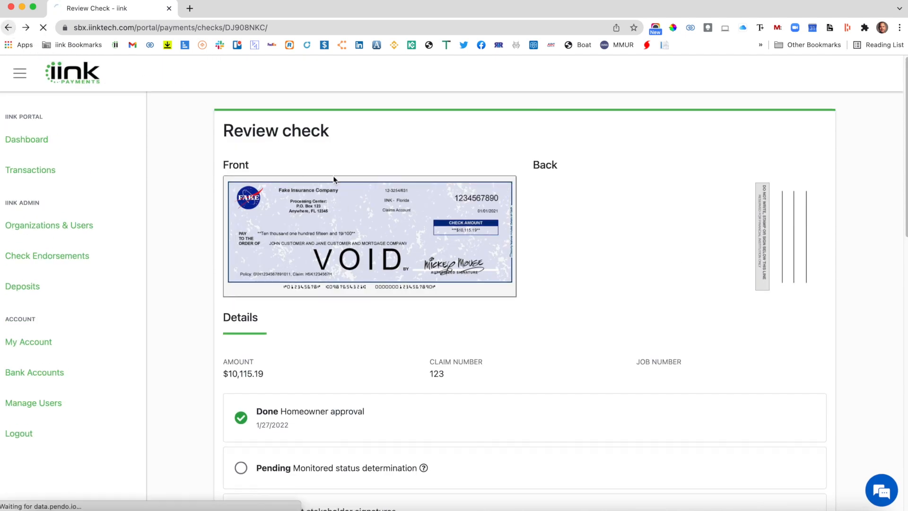
# Open the 02/02/2022 check submitted for review and examine its homeowner approval stage.
pyautogui.scroll(3, 445, 346)
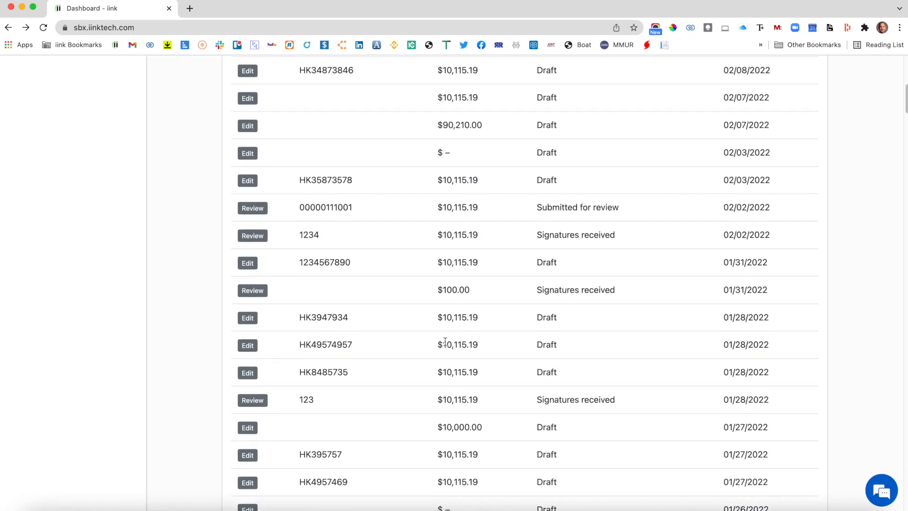
pyautogui.click(250, 318)
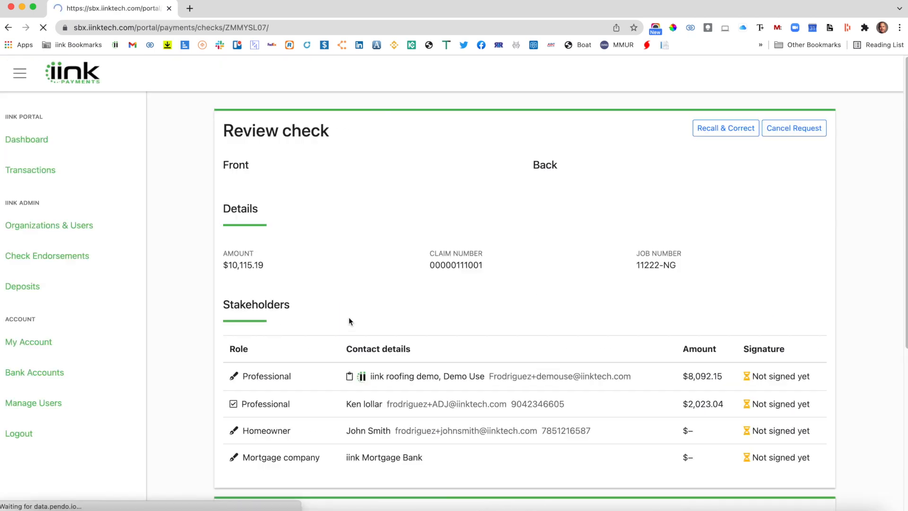
pyautogui.scroll(-4, 395, 307)
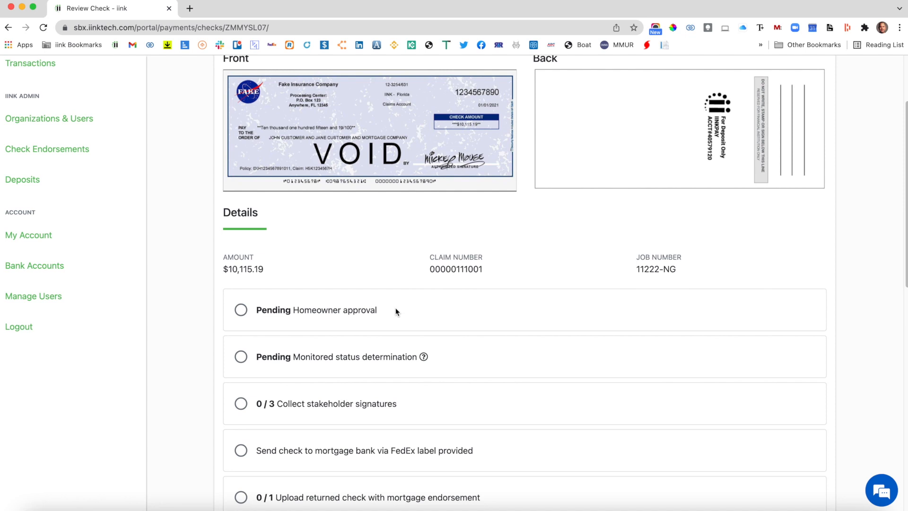
pyautogui.scroll(4, 395, 308)
pyautogui.scroll(-2, 395, 307)
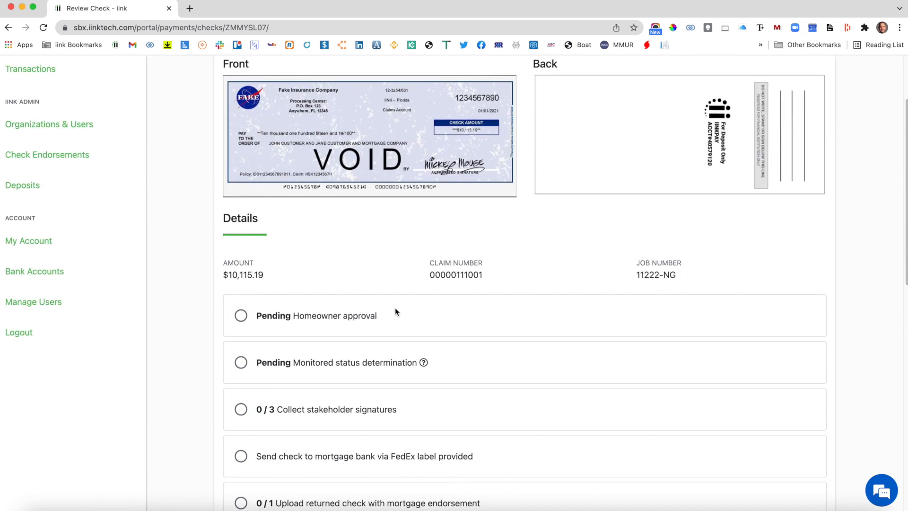
pyautogui.scroll(2, 395, 307)
pyautogui.scroll(-2, 395, 307)
pyautogui.scroll(-1, 396, 310)
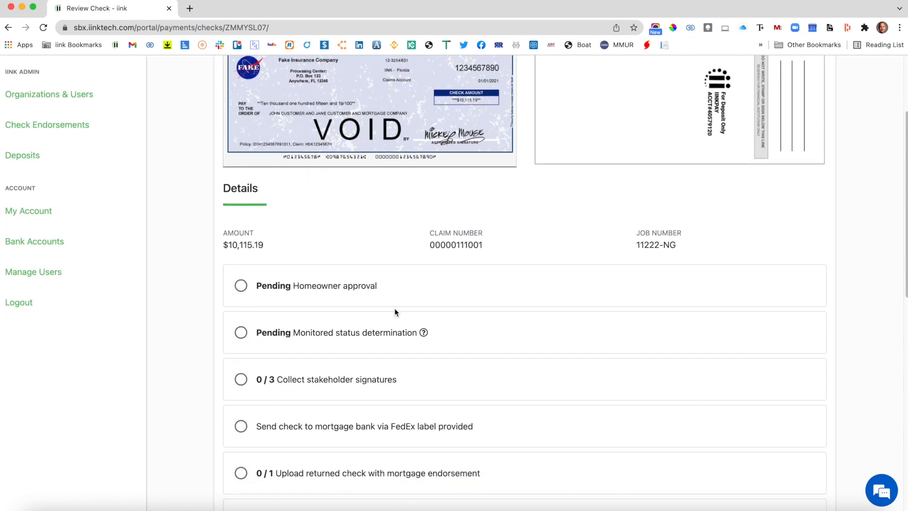
pyautogui.moveTo(255, 286); pyautogui.dragTo(377, 282)
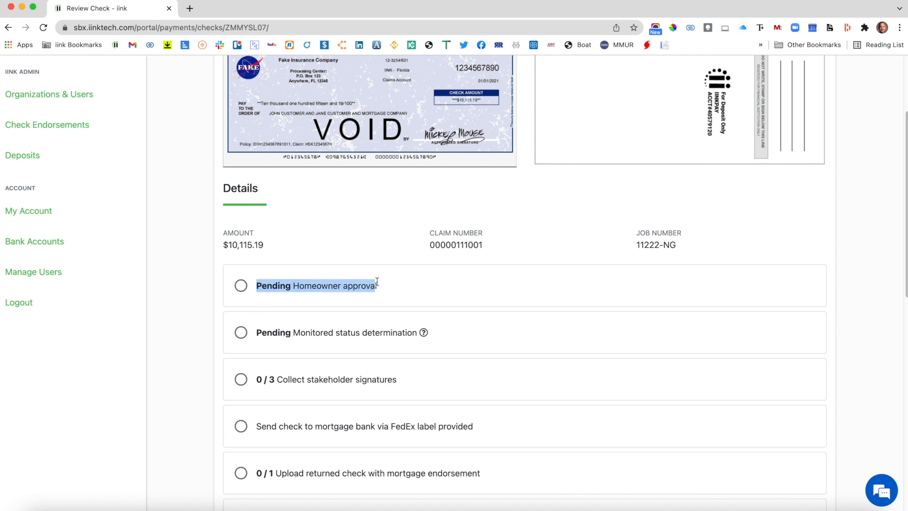
pyautogui.click(376, 282)
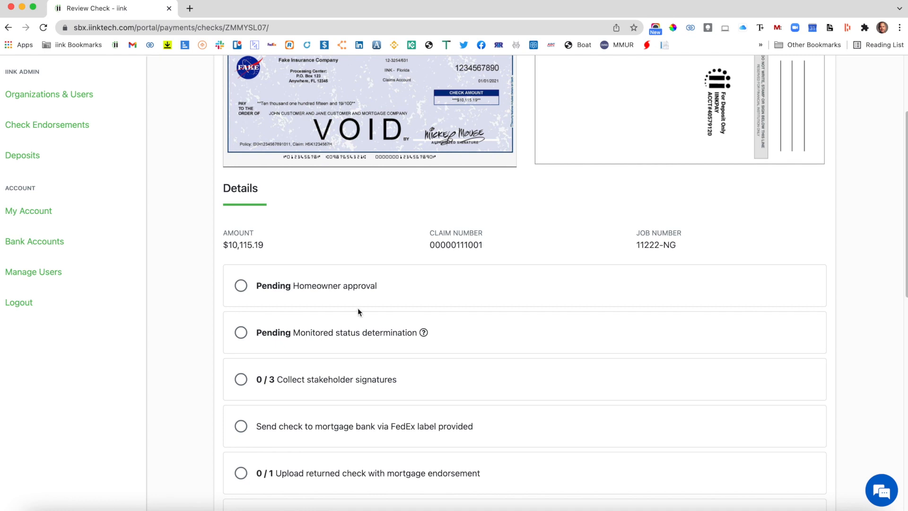
# Examine the check's monitored status determination and stakeholder signature collection stages.
pyautogui.scroll(-1, 323, 323)
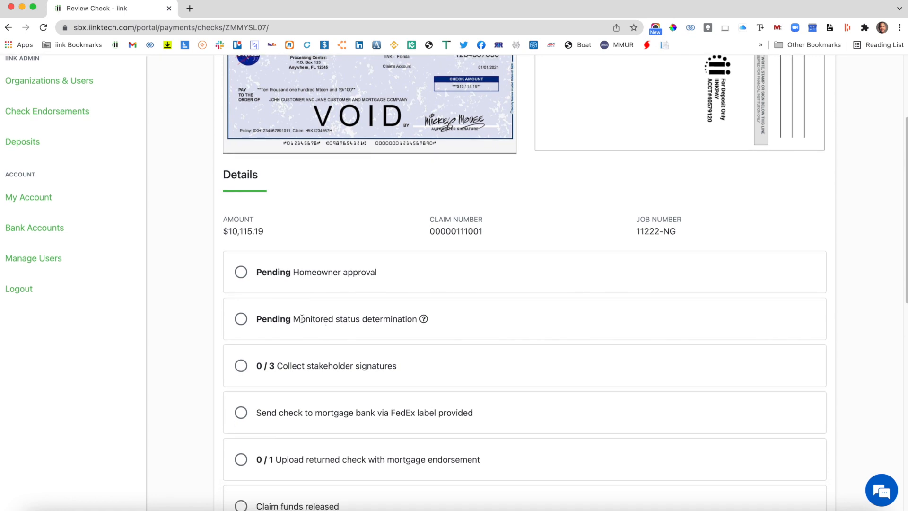
pyautogui.moveTo(269, 321); pyautogui.dragTo(388, 320)
pyautogui.click(388, 320)
pyautogui.moveTo(423, 319)
pyautogui.moveTo(255, 366); pyautogui.dragTo(422, 367)
pyautogui.click(421, 367)
pyautogui.scroll(-1, 397, 411)
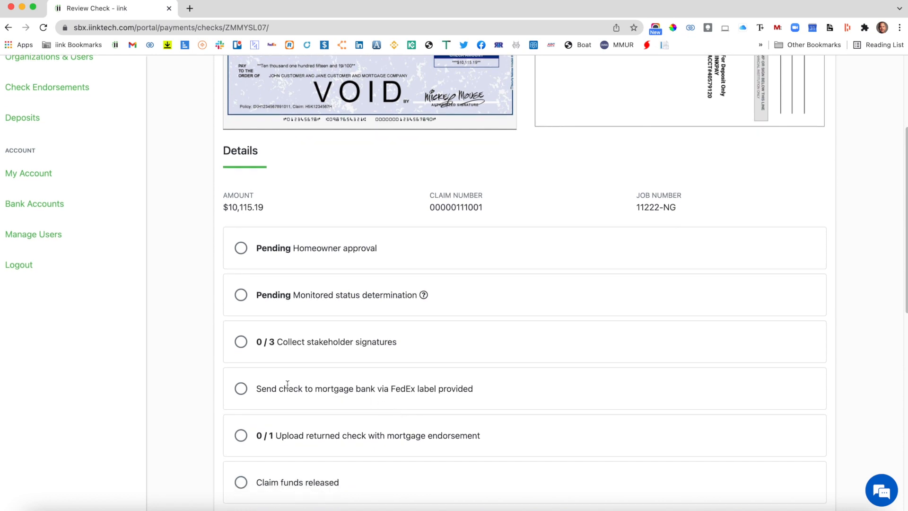
# Examine the stage for sending the check to the mortgage bank via the provided FedEx label.
pyautogui.moveTo(256, 386); pyautogui.dragTo(487, 393)
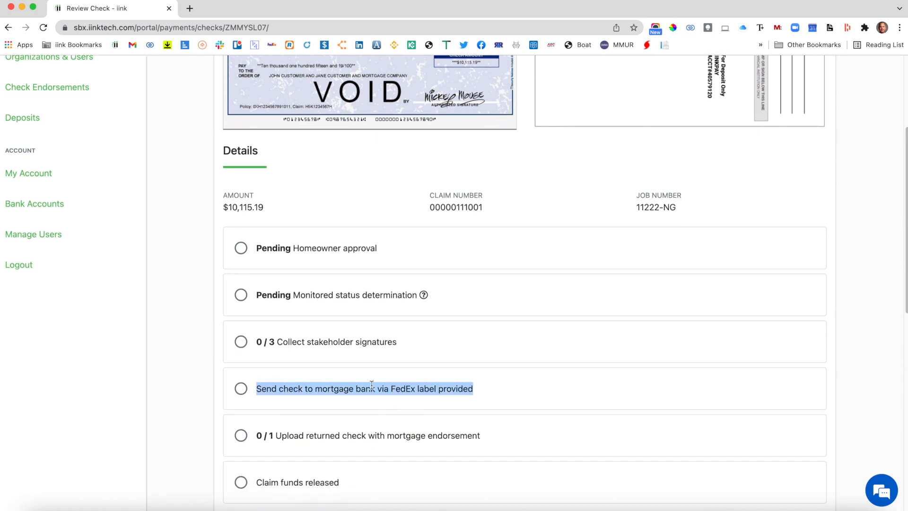
pyautogui.click(298, 389)
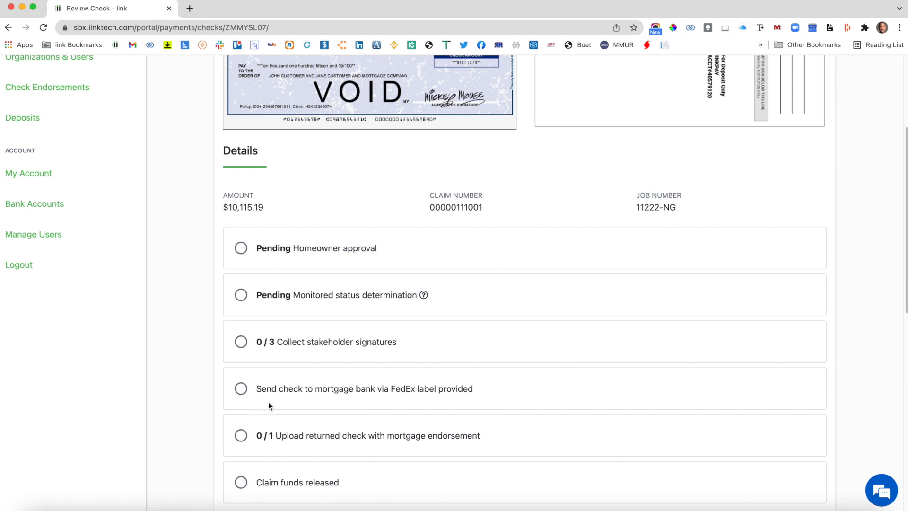
pyautogui.moveTo(256, 388); pyautogui.dragTo(377, 402)
pyautogui.click(377, 400)
# Review the check's remaining endorsement stages and the stakeholders' signature statuses, and return to the dashboard.
pyautogui.scroll(-1, 369, 385)
pyautogui.scroll(-3, 369, 386)
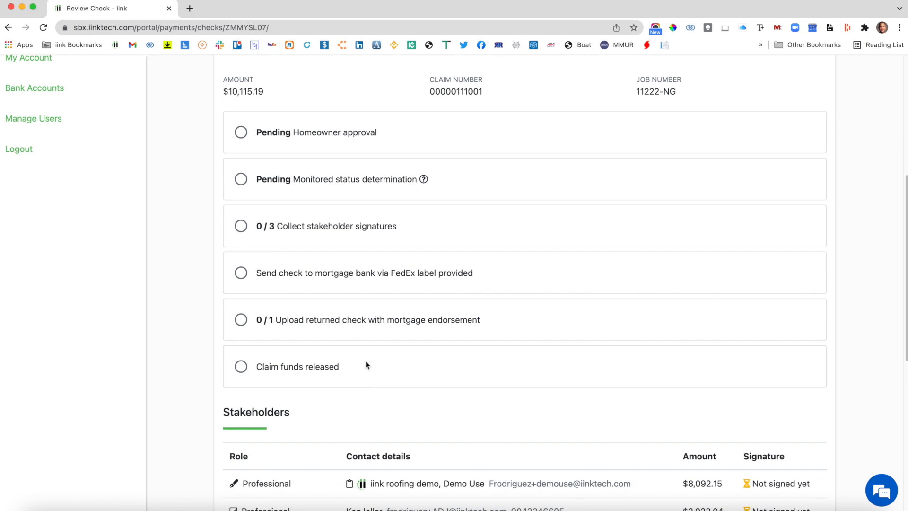
pyautogui.scroll(-1, 367, 361)
pyautogui.scroll(-3, 367, 360)
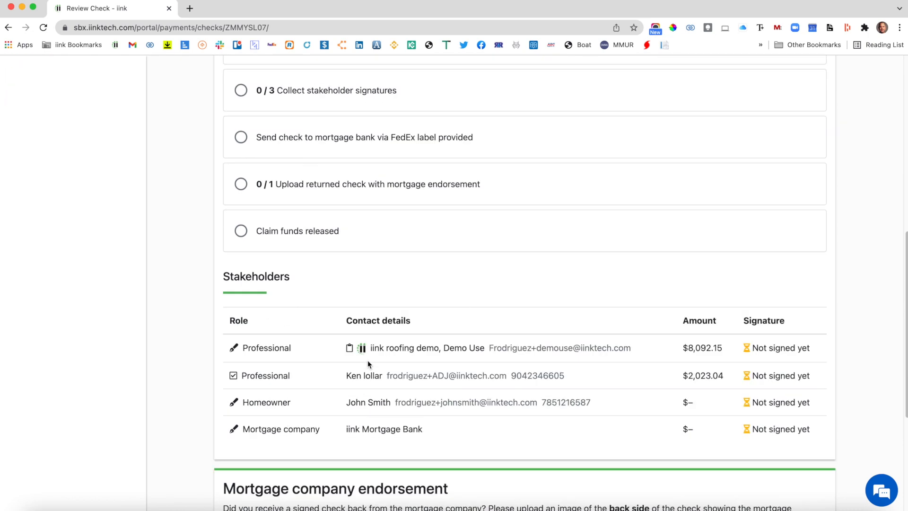
pyautogui.scroll(8, 367, 360)
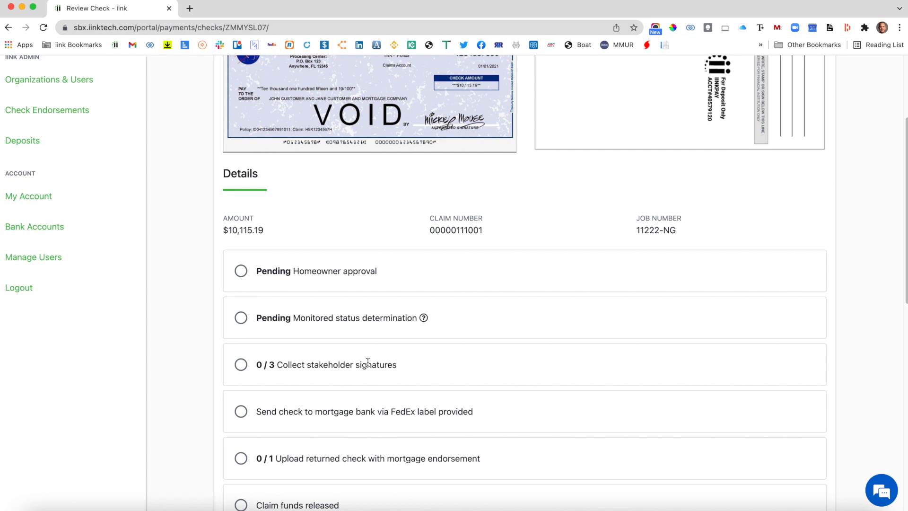
pyautogui.scroll(-5, 372, 362)
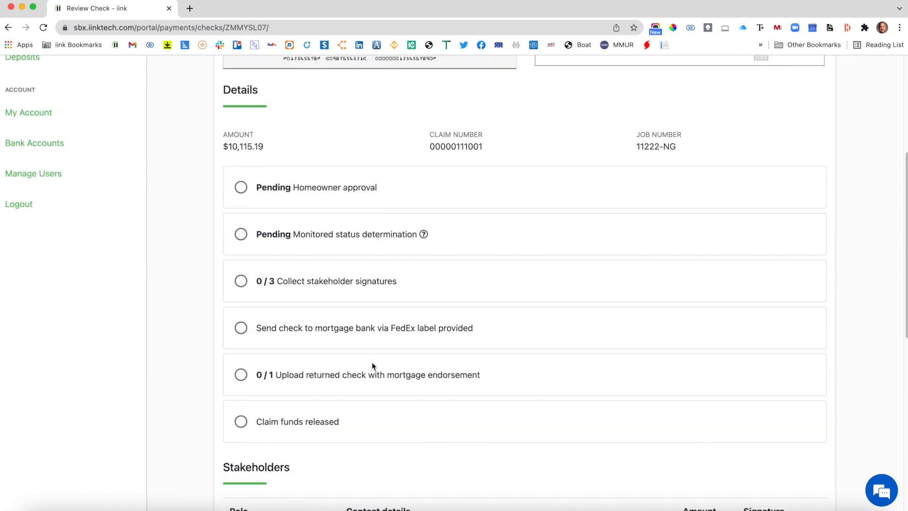
pyautogui.scroll(-7, 372, 367)
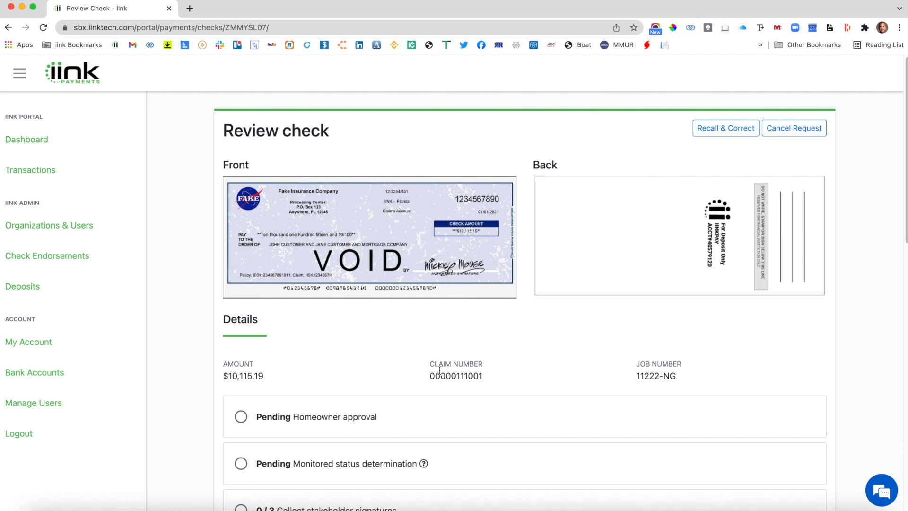
pyautogui.scroll(-7, 439, 370)
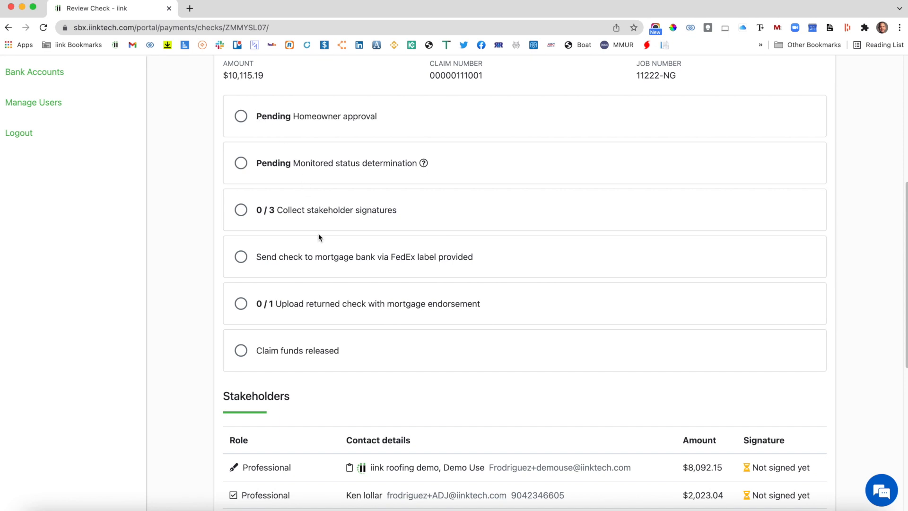
pyautogui.scroll(-4, 512, 303)
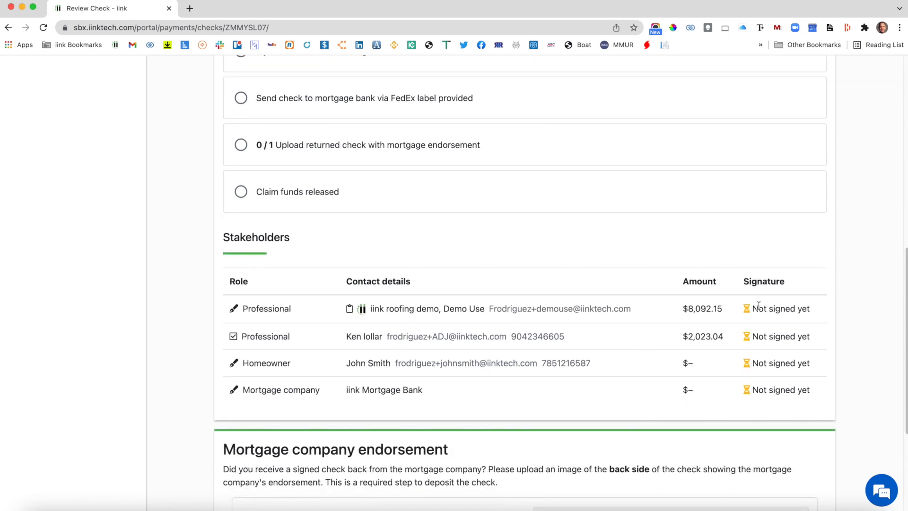
pyautogui.scroll(8, 688, 326)
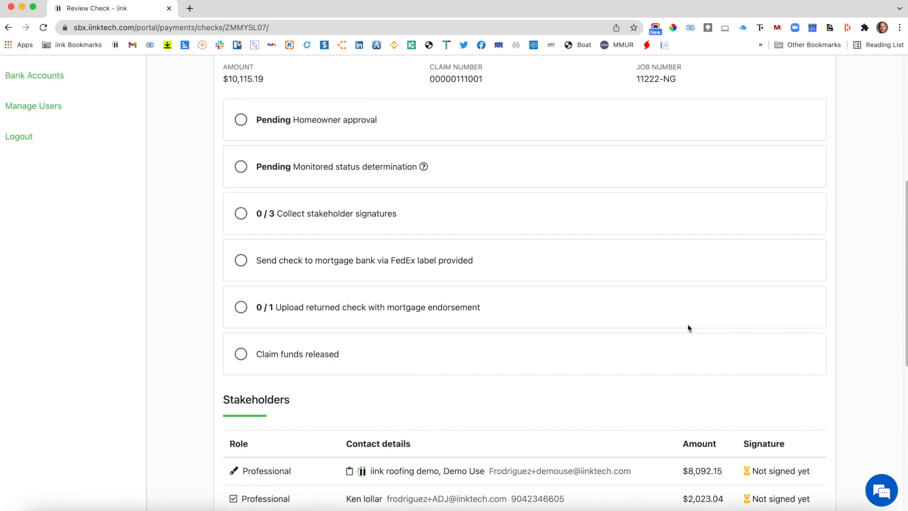
pyautogui.scroll(4, 688, 327)
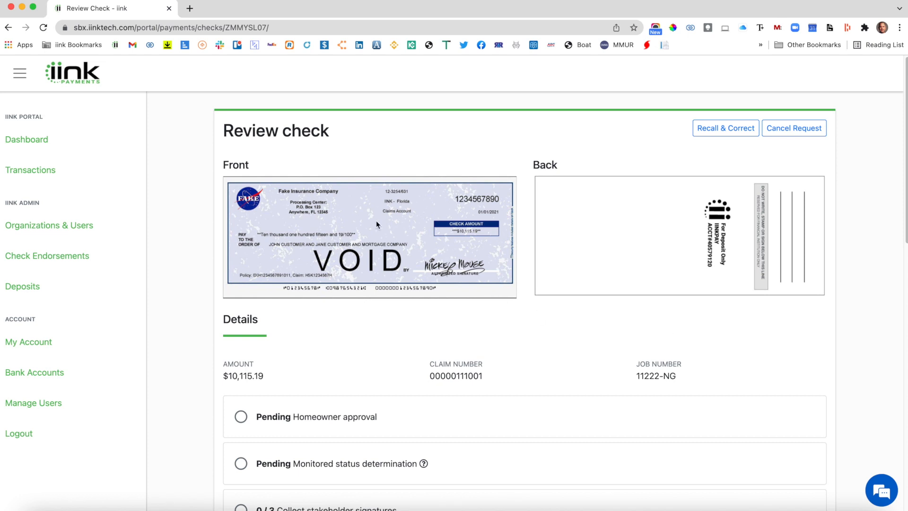
pyautogui.click(42, 145)
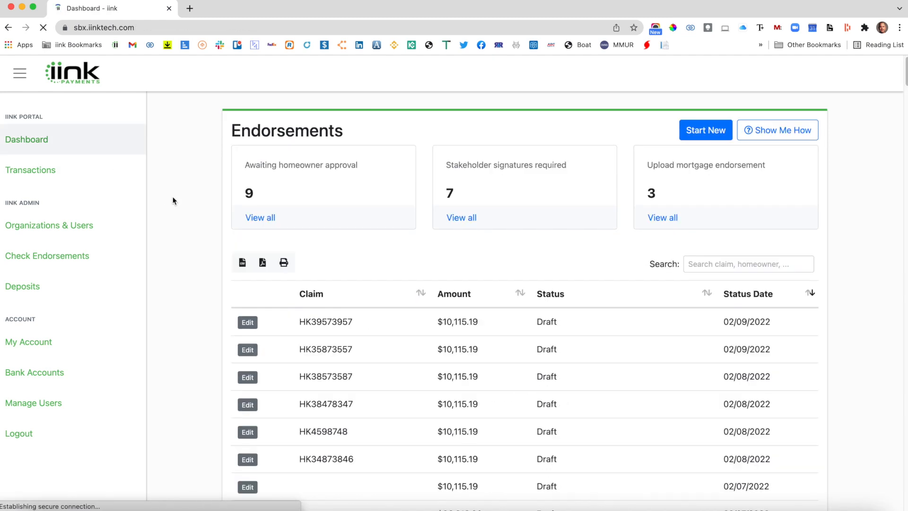